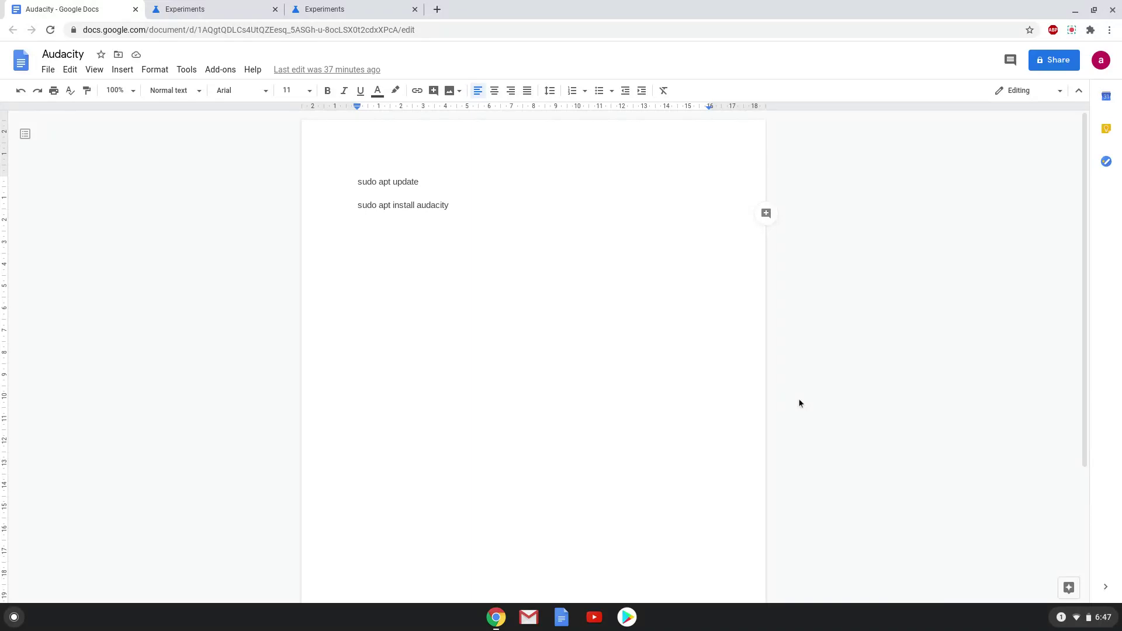
# Set the 'Modify mic gain in the system tray' flag to Enabled, then show the Crostini GPU Support flag.
pyautogui.click(361, 119)
pyautogui.click(237, 11)
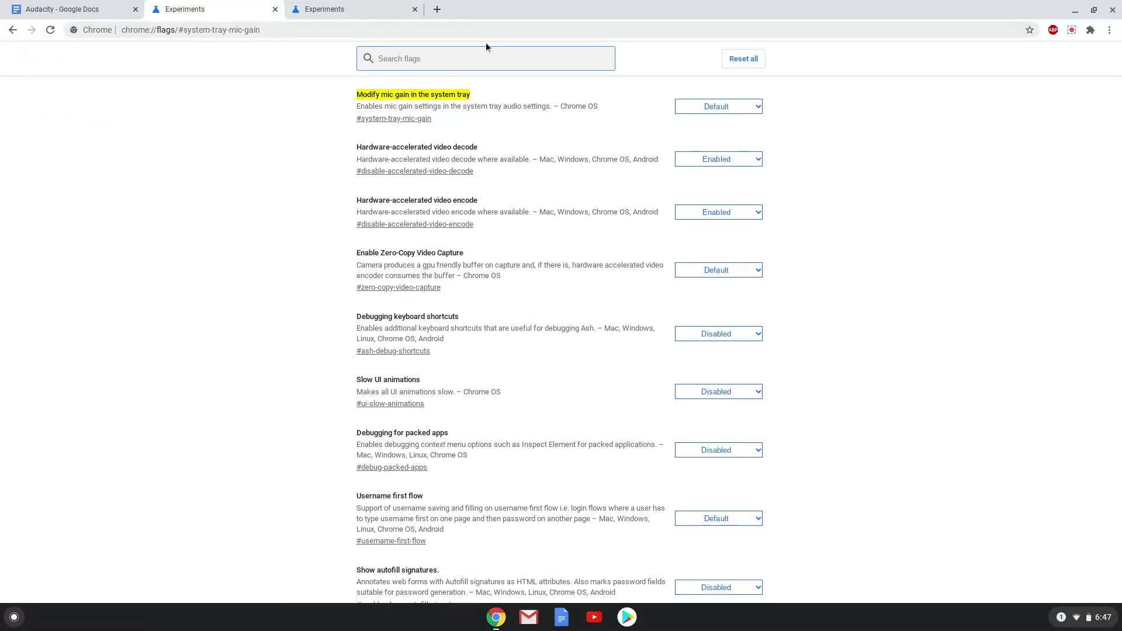
pyautogui.click(713, 114)
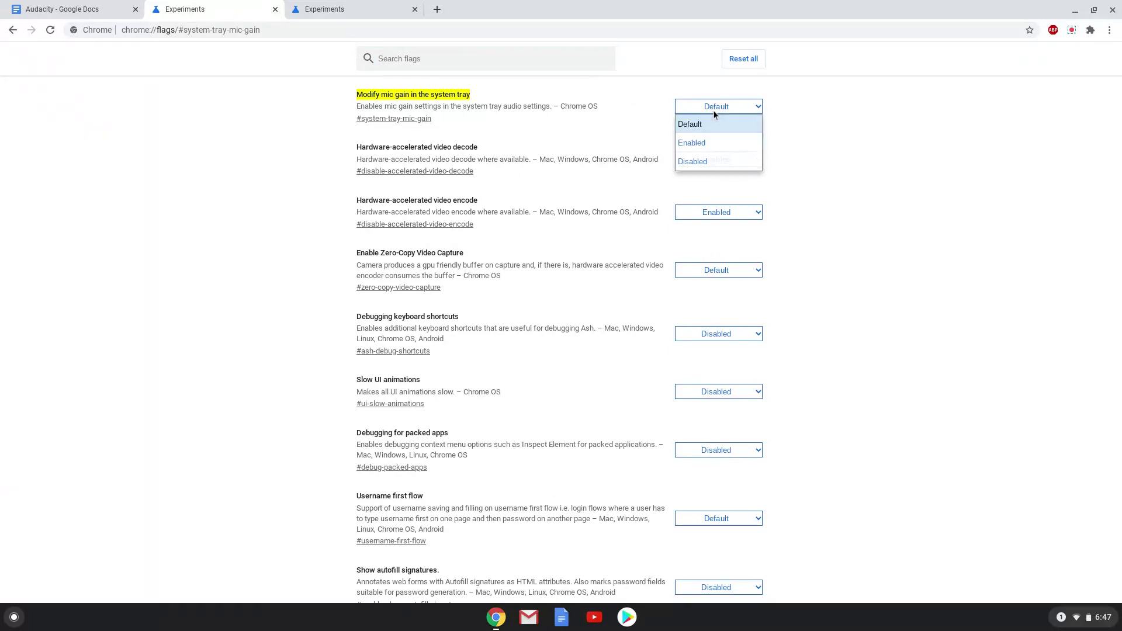
pyautogui.click(715, 141)
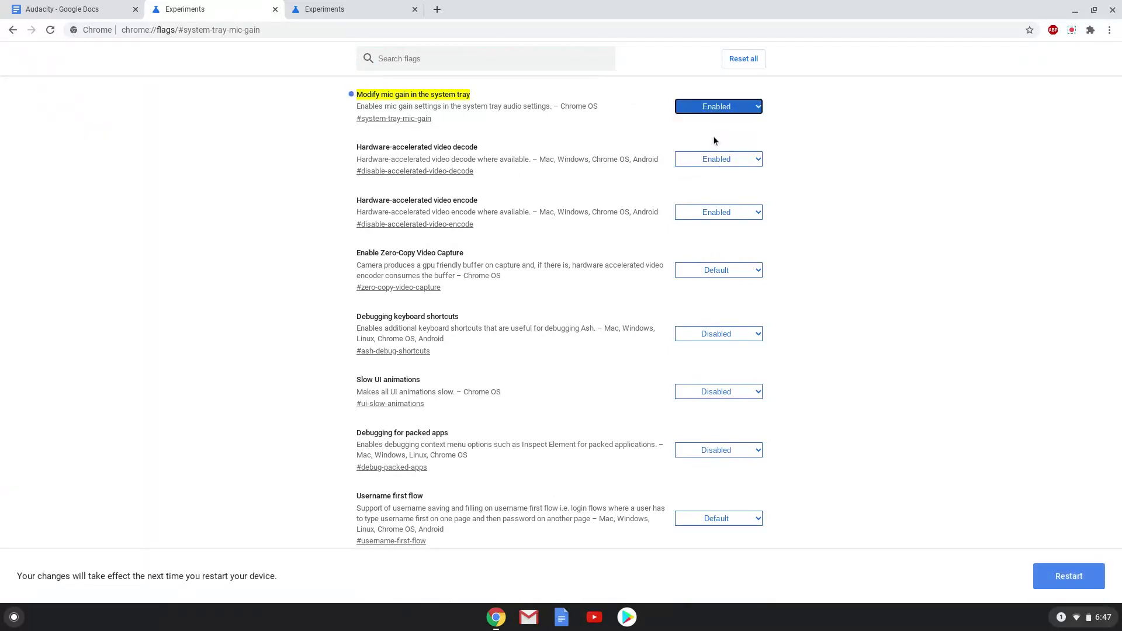
pyautogui.click(376, 10)
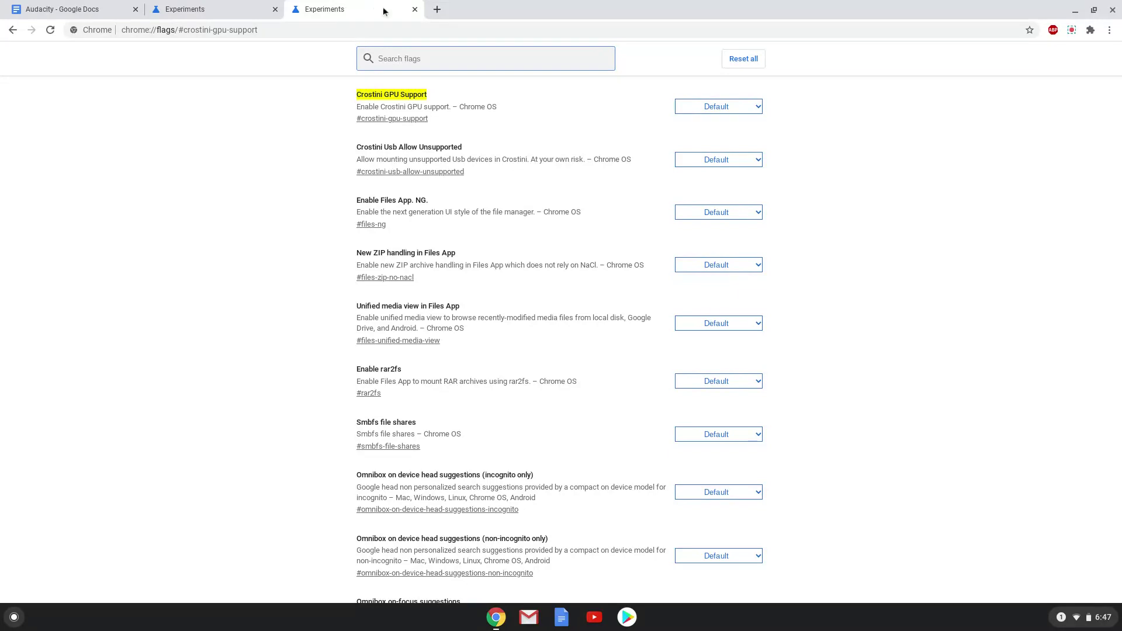
# Set Crostini GPU Support to Disabled and restart the Chromebook to apply both flags.
pyautogui.click(707, 106)
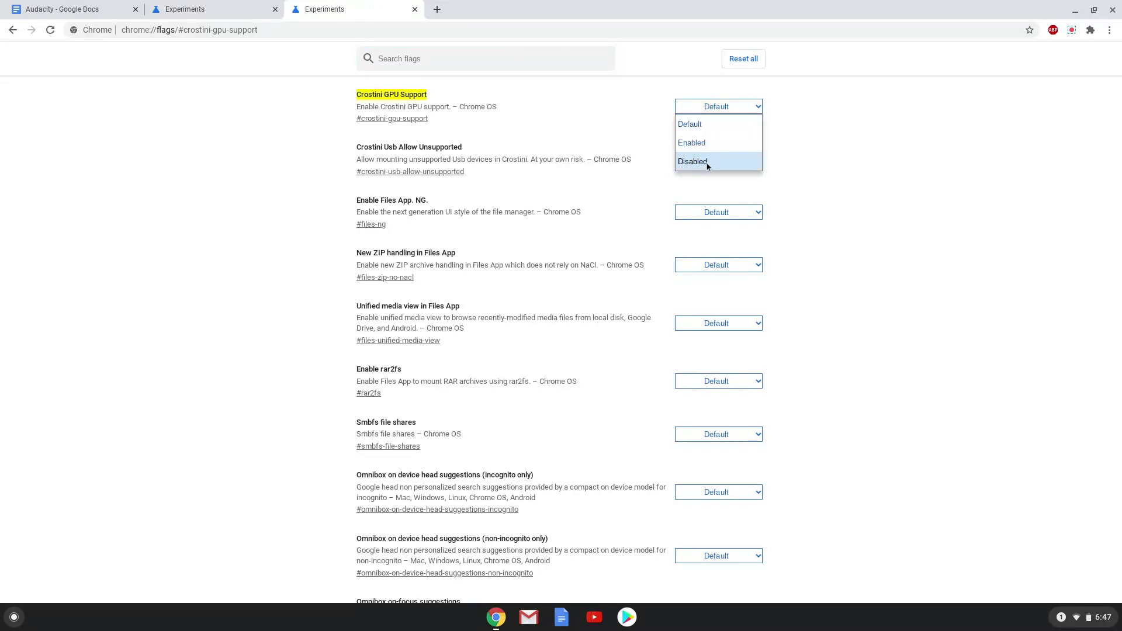
pyautogui.click(706, 161)
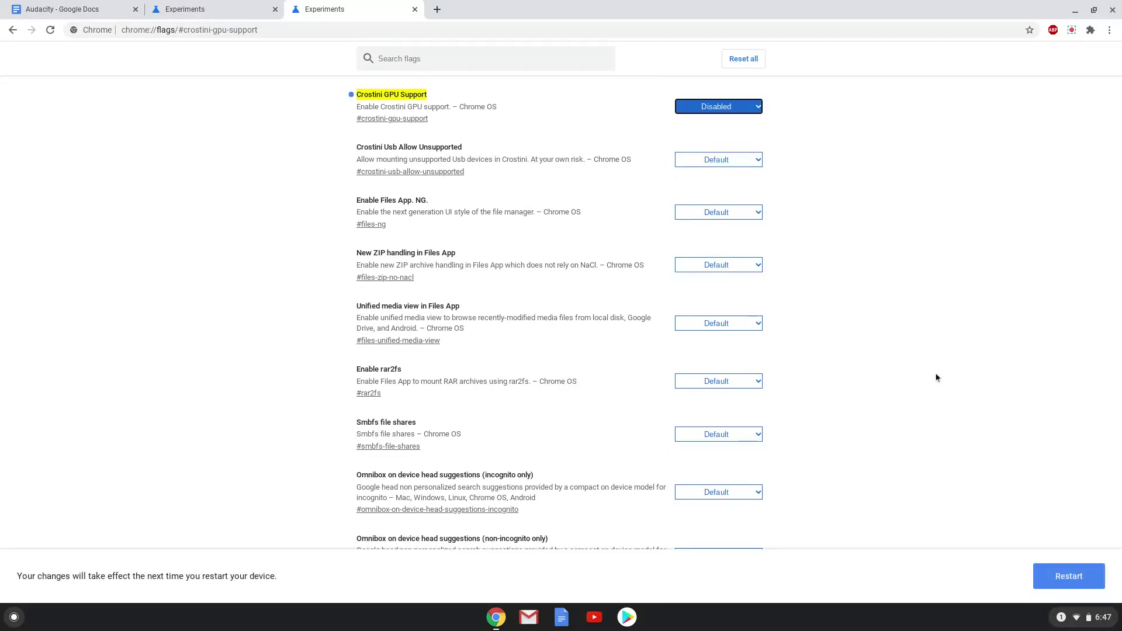
pyautogui.click(1076, 576)
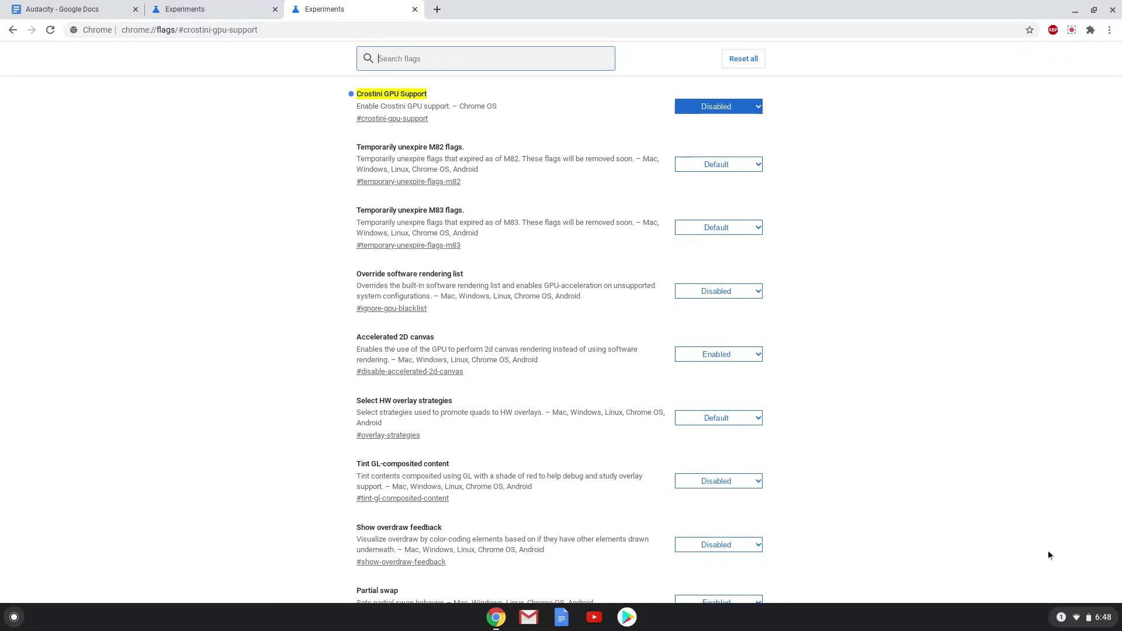
# Turn on Linux (Beta) in Chrome OS Settings and run its installer.
pyautogui.click(1105, 618)
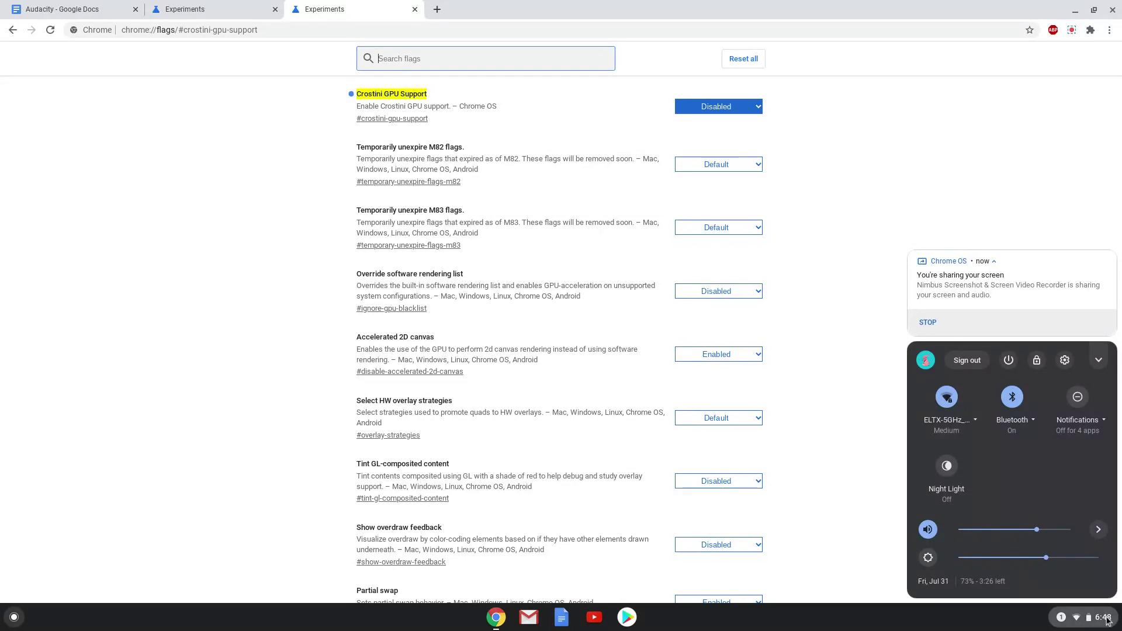
pyautogui.click(1065, 360)
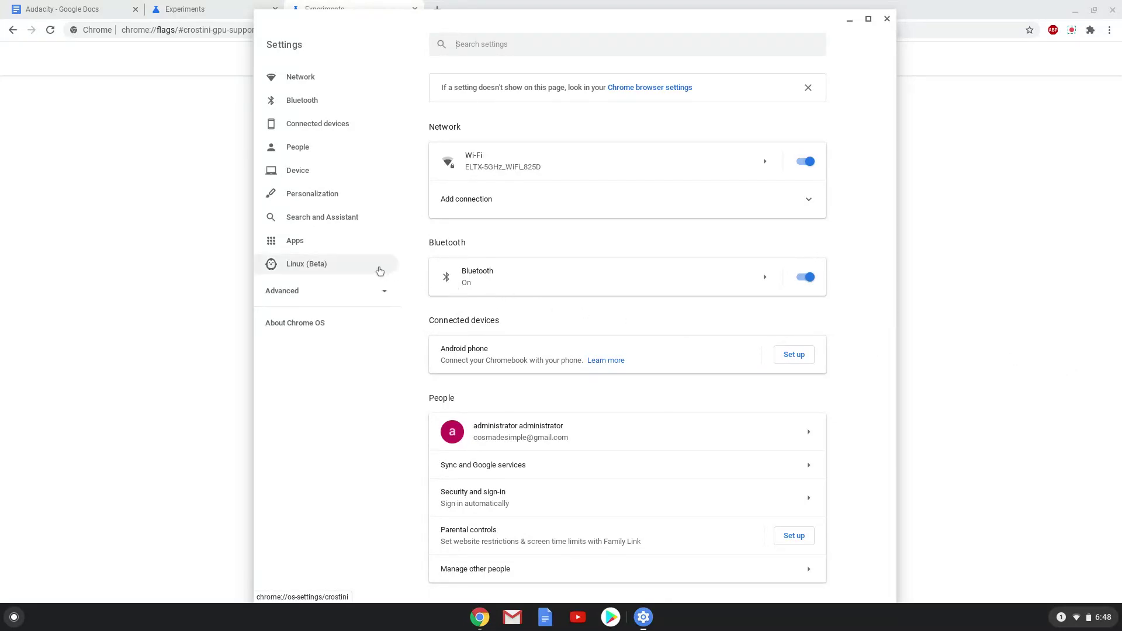
pyautogui.click(380, 271)
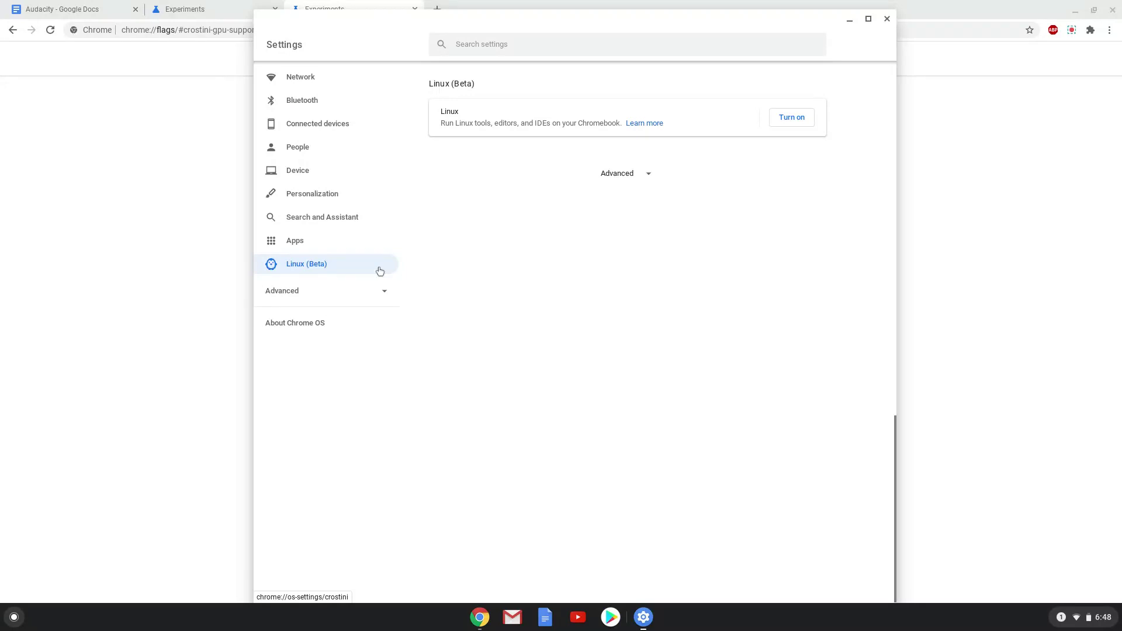
pyautogui.click(788, 118)
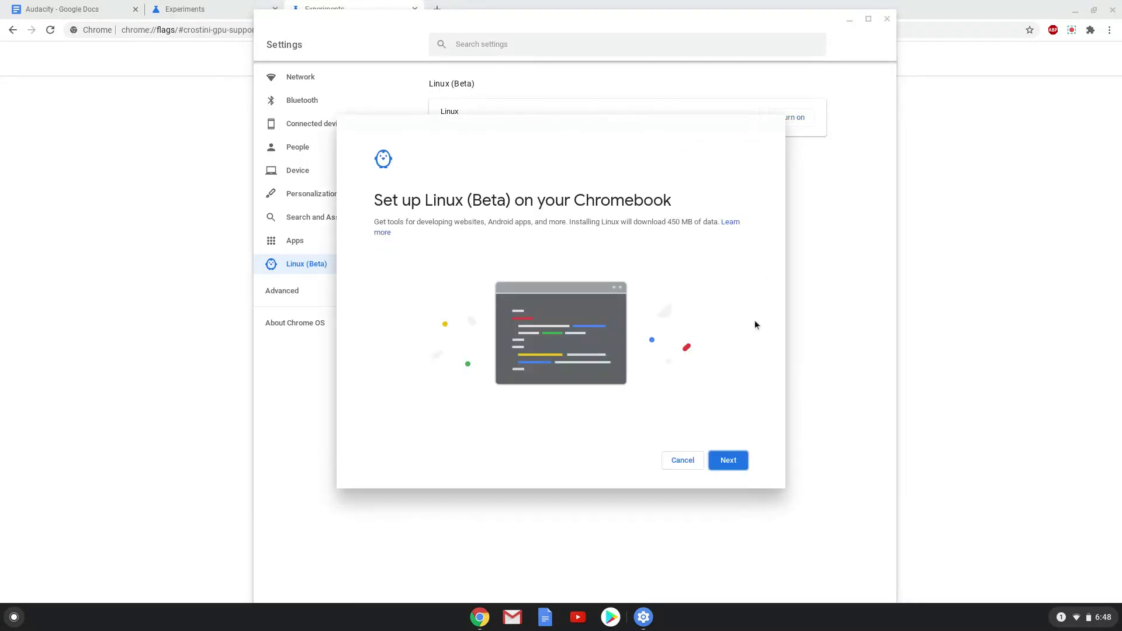
pyautogui.click(739, 458)
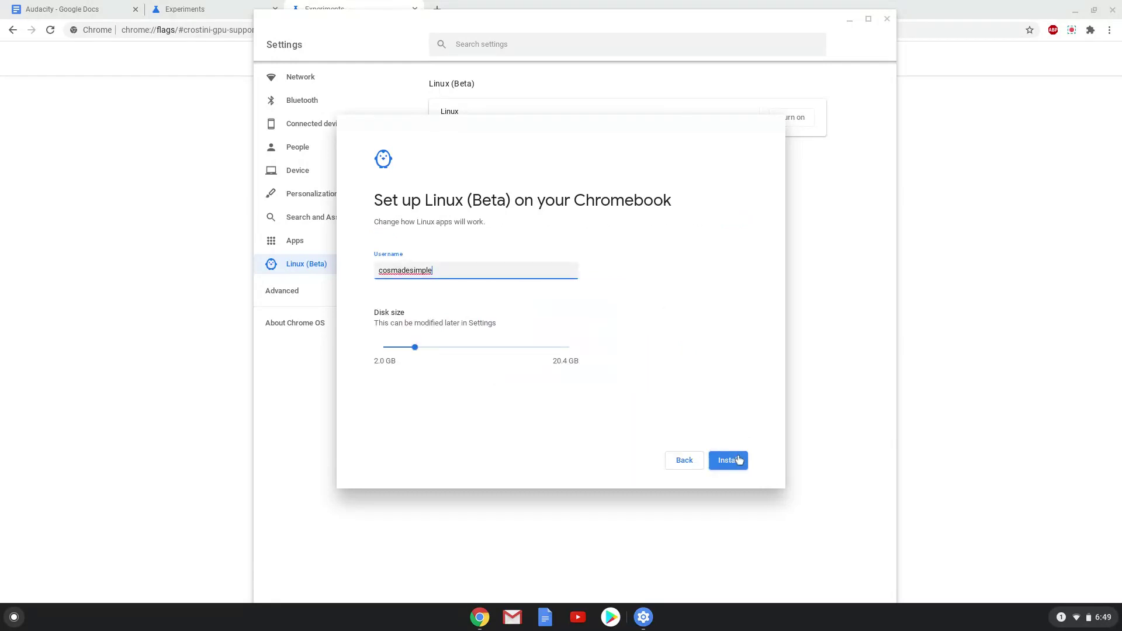
pyautogui.click(739, 460)
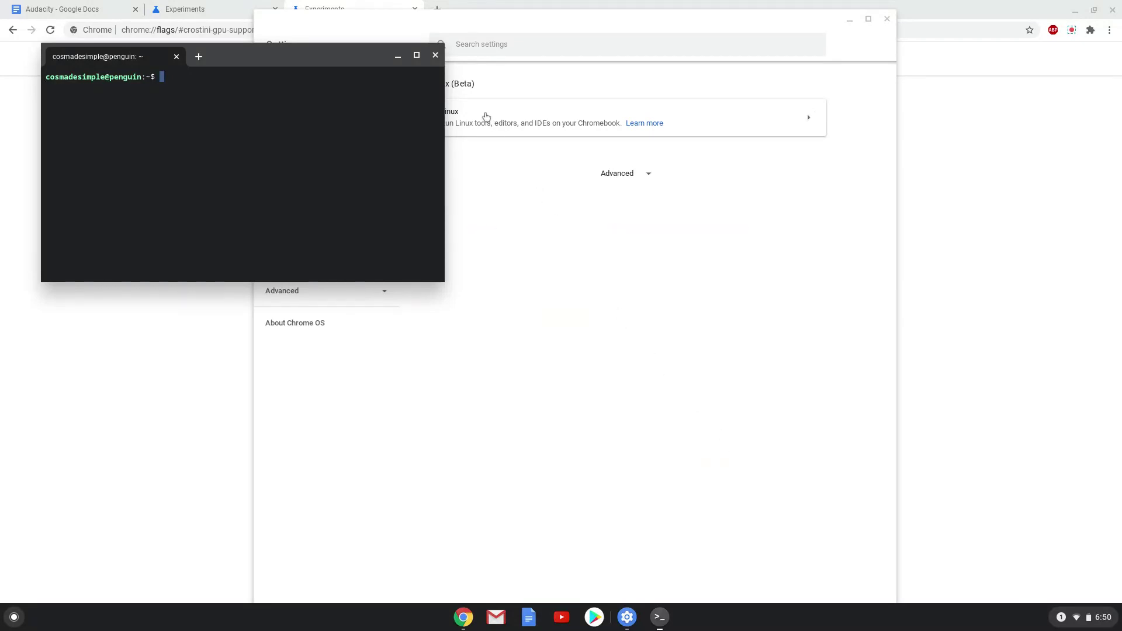
# Close the new terminal, allow Linux microphone access, shut Linux down, and close Settings.
pyautogui.click(436, 55)
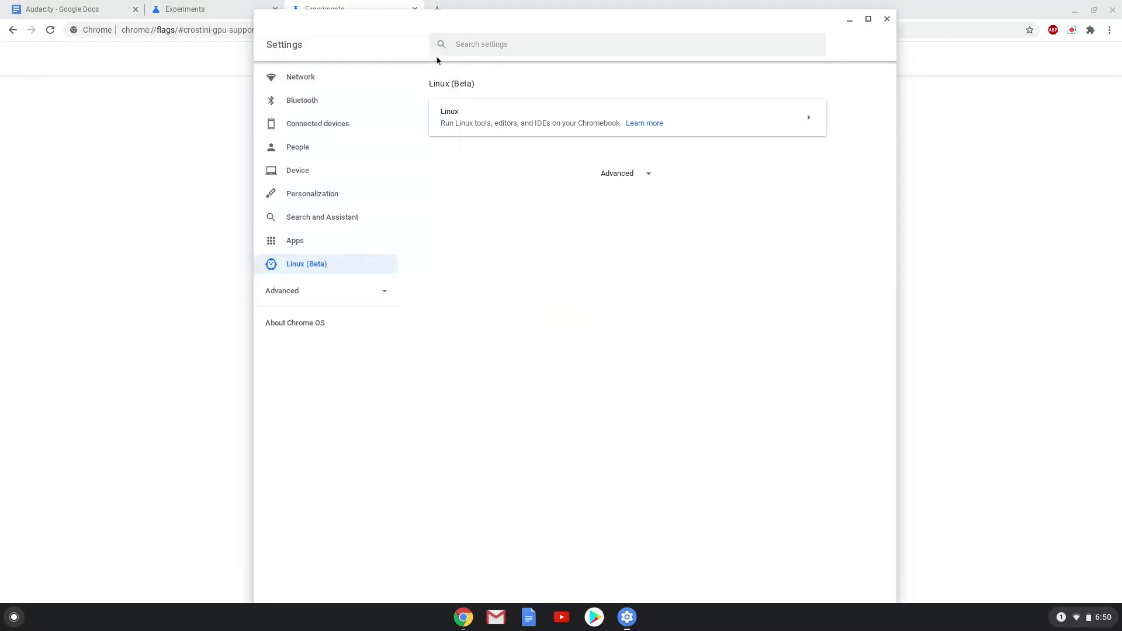
pyautogui.click(699, 118)
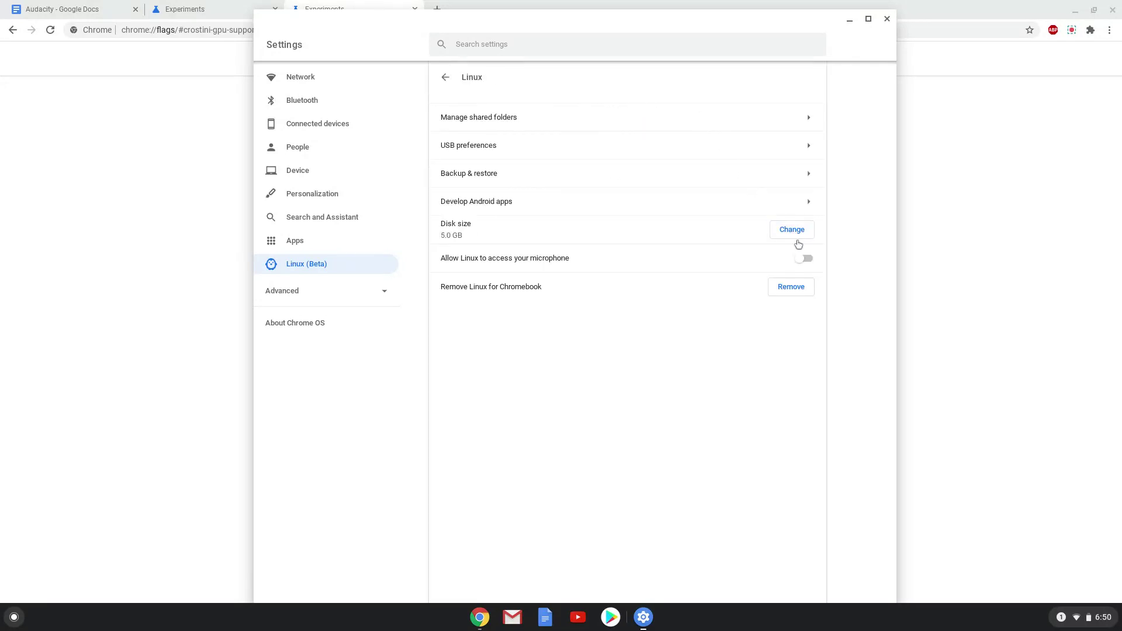
pyautogui.click(809, 264)
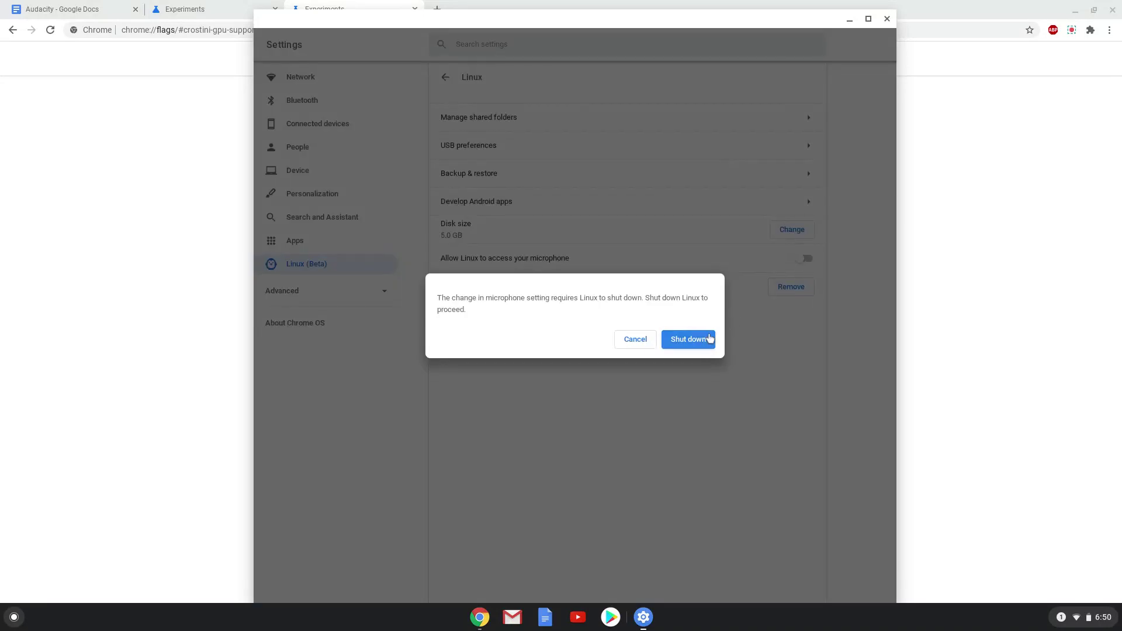
pyautogui.click(701, 342)
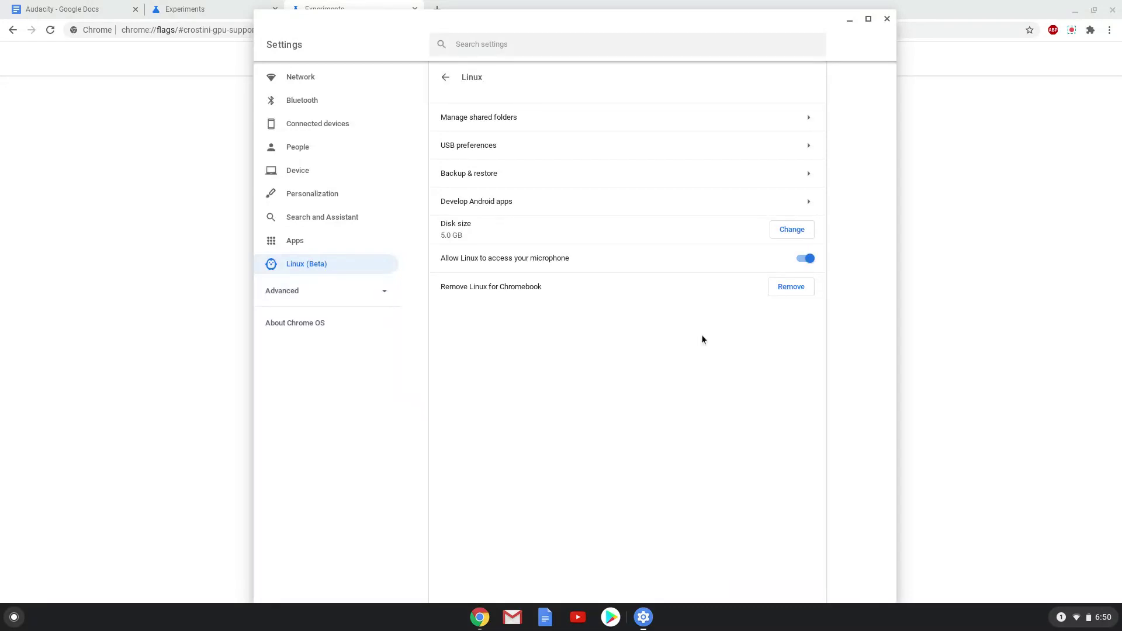
pyautogui.click(886, 19)
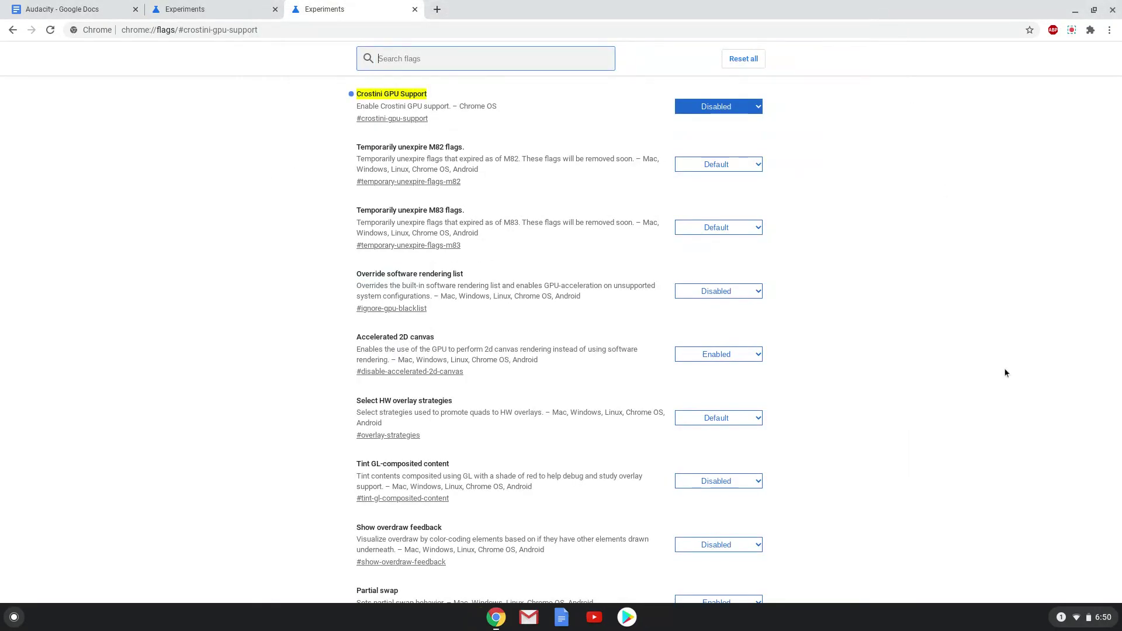
# Lower the Microphone (internal) input slider slightly in the quick settings audio panel.
pyautogui.click(1106, 620)
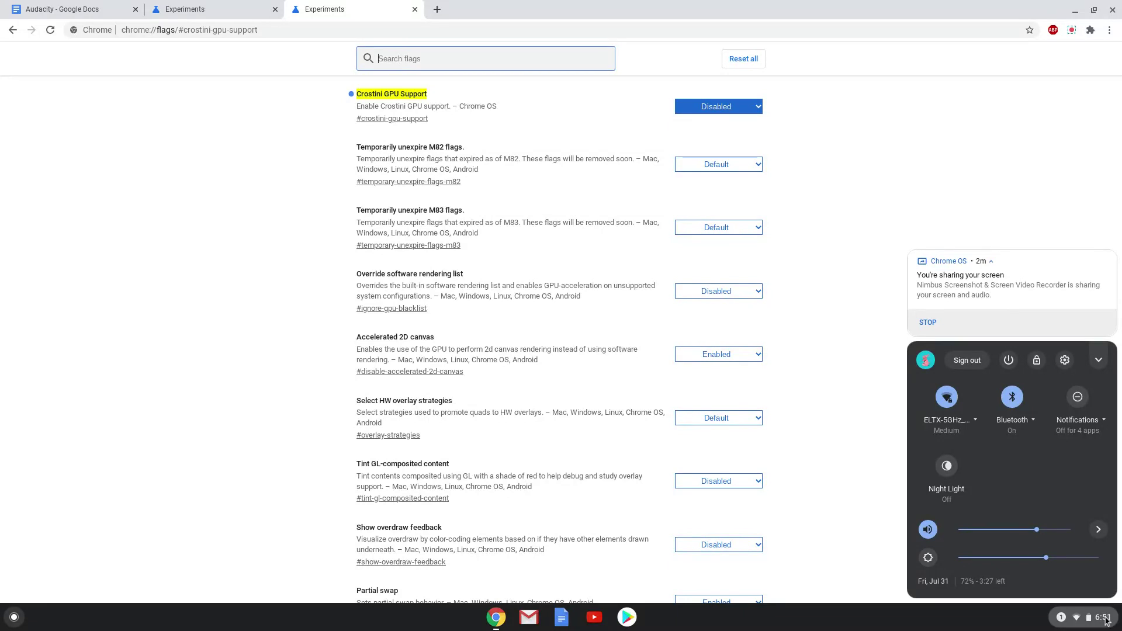
pyautogui.click(1099, 530)
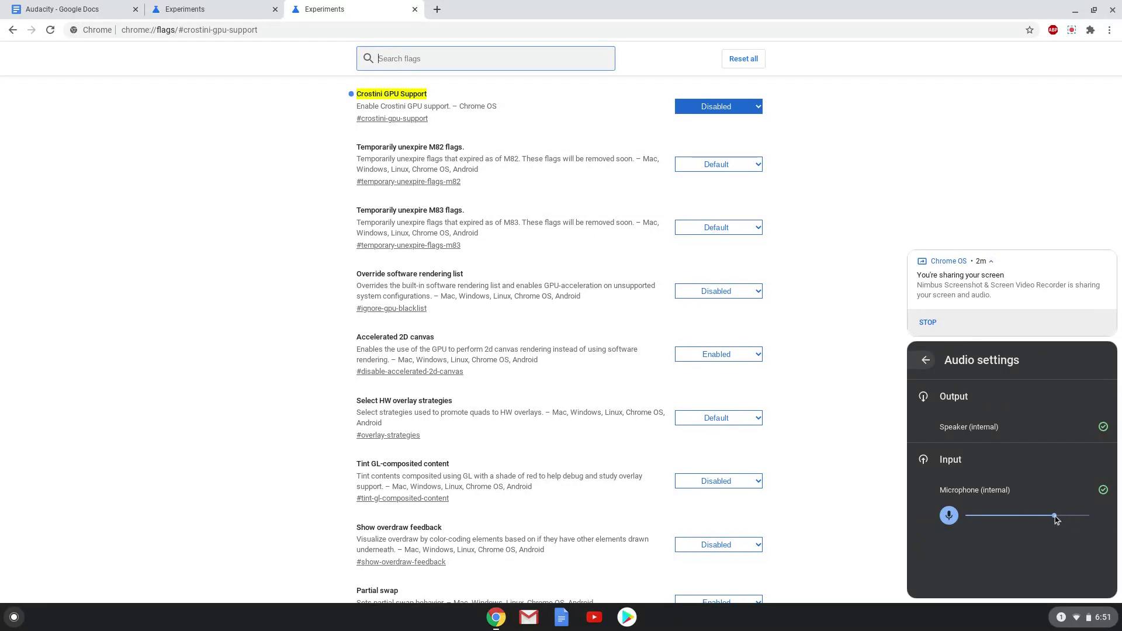
pyautogui.moveTo(1056, 519); pyautogui.dragTo(1011, 519)
pyautogui.moveTo(1060, 518); pyautogui.dragTo(1043, 519)
pyautogui.click(889, 506)
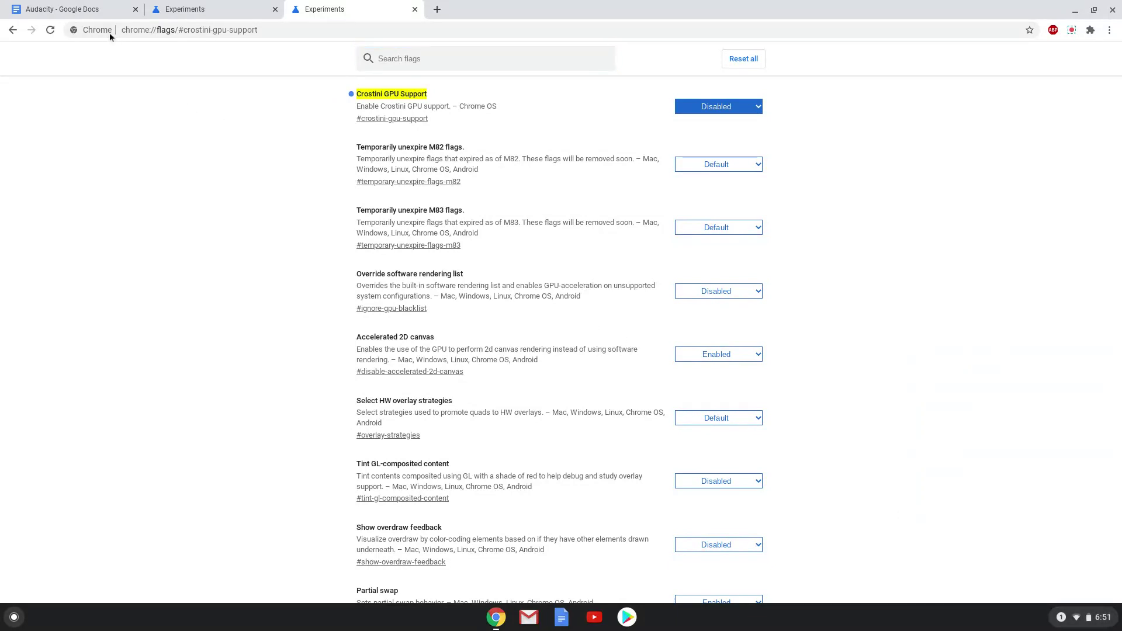
# Copy the 'sudo apt update' line from the Audacity commands document.
pyautogui.click(80, 11)
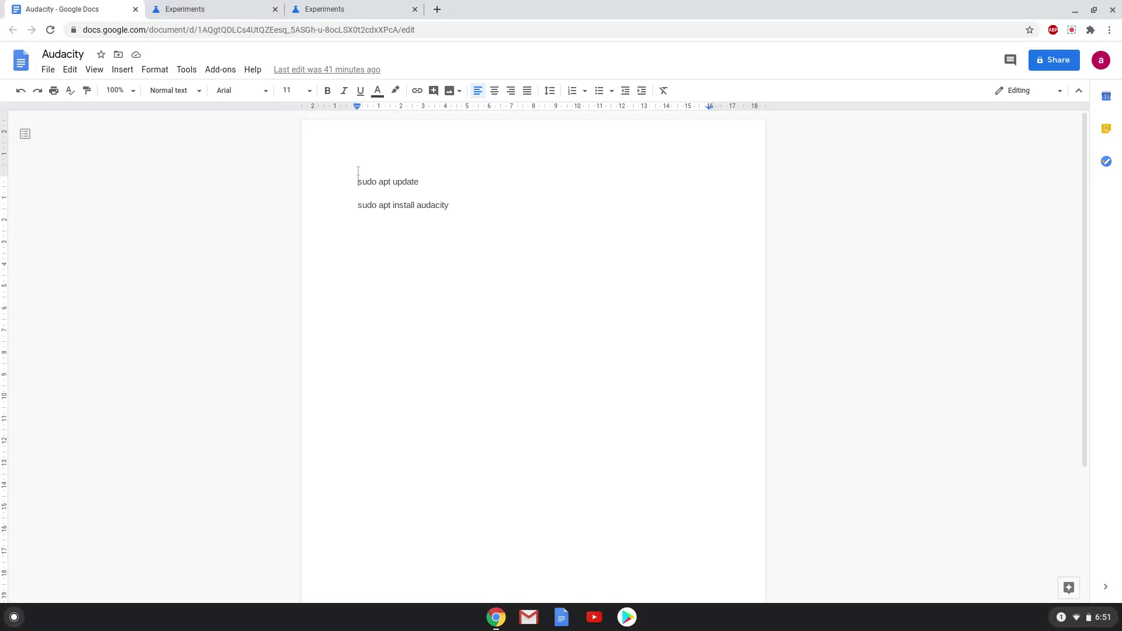
pyautogui.moveTo(358, 182); pyautogui.dragTo(425, 181)
pyautogui.rightClick(363, 182)
pyautogui.click(392, 211)
# Launch the Linux Terminal by searching 'ter' in the app launcher.
pyautogui.click(14, 618)
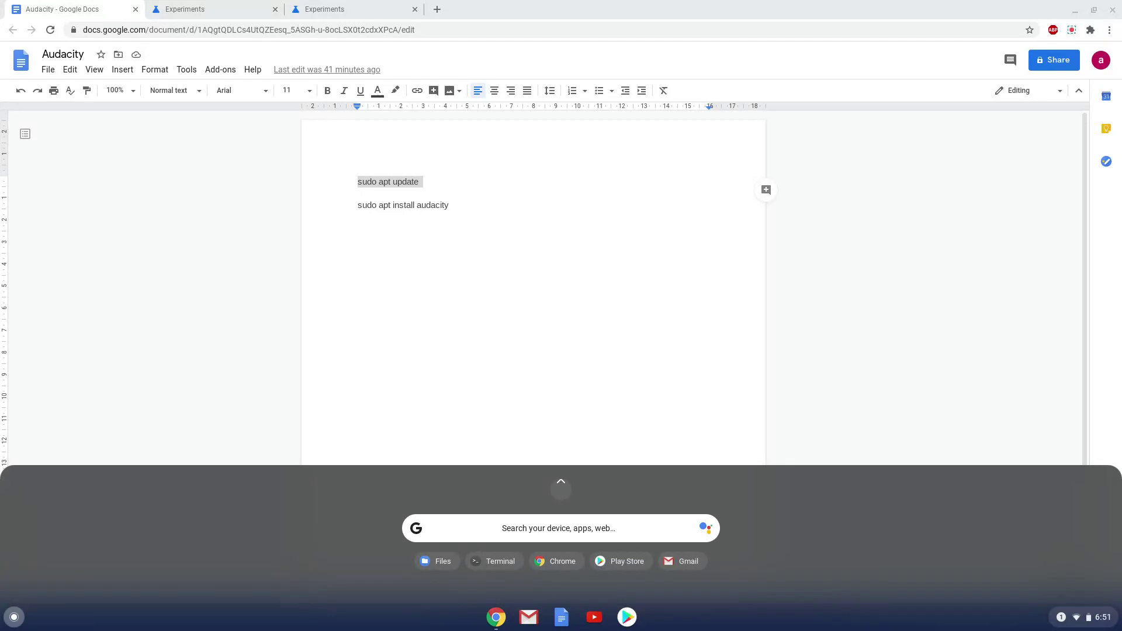
pyautogui.write('ter')
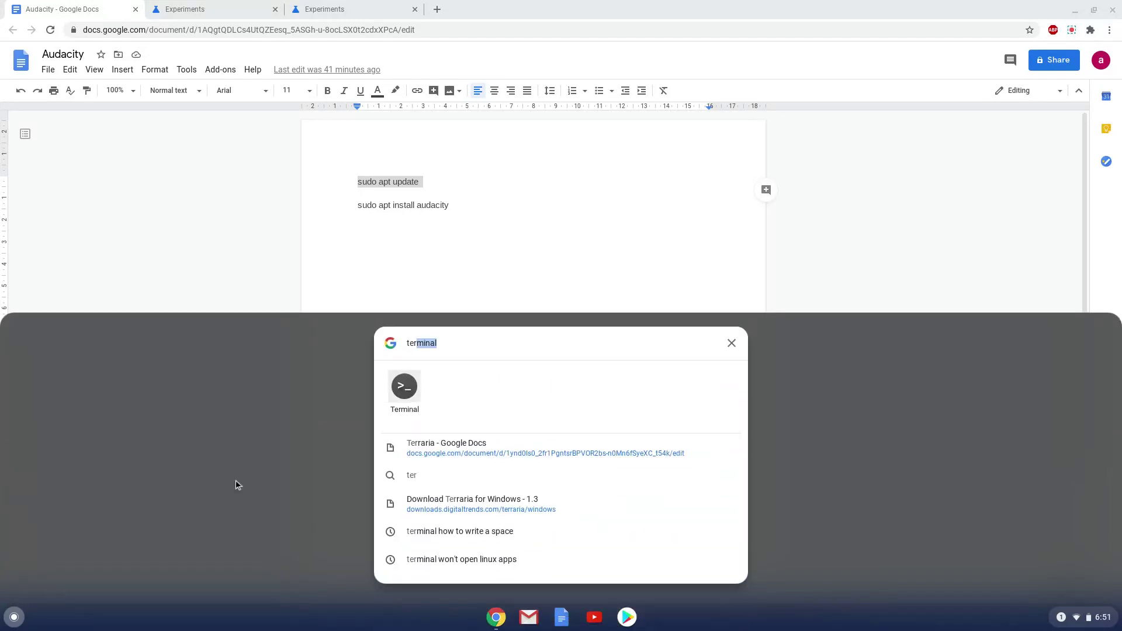
pyautogui.click(400, 392)
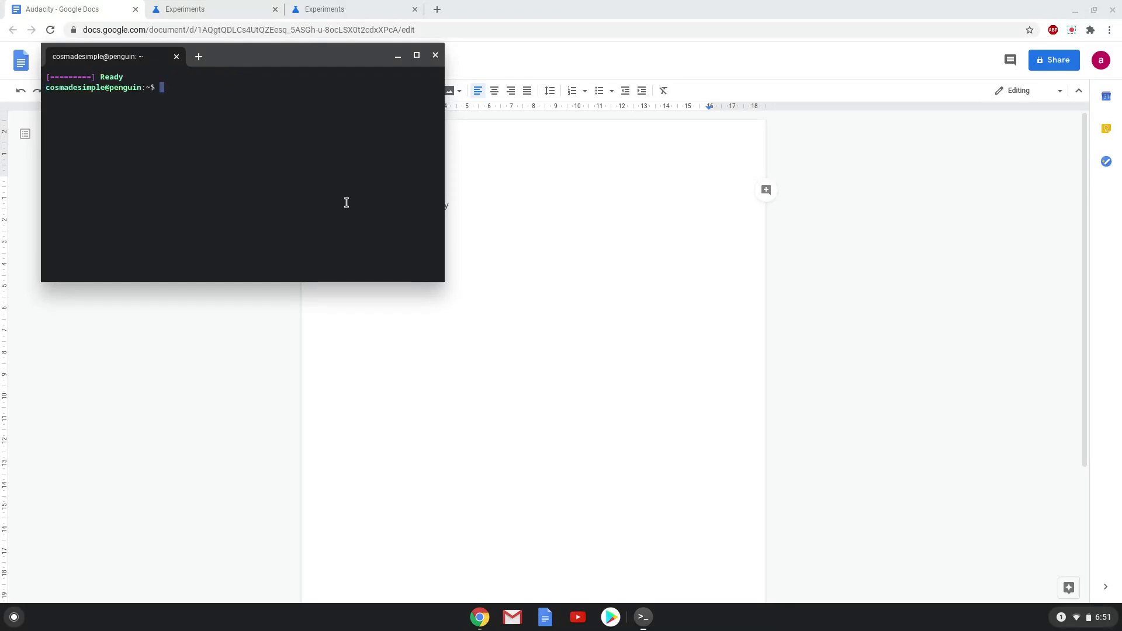
# Maximise the Terminal window.
pyautogui.doubleClick(304, 58)
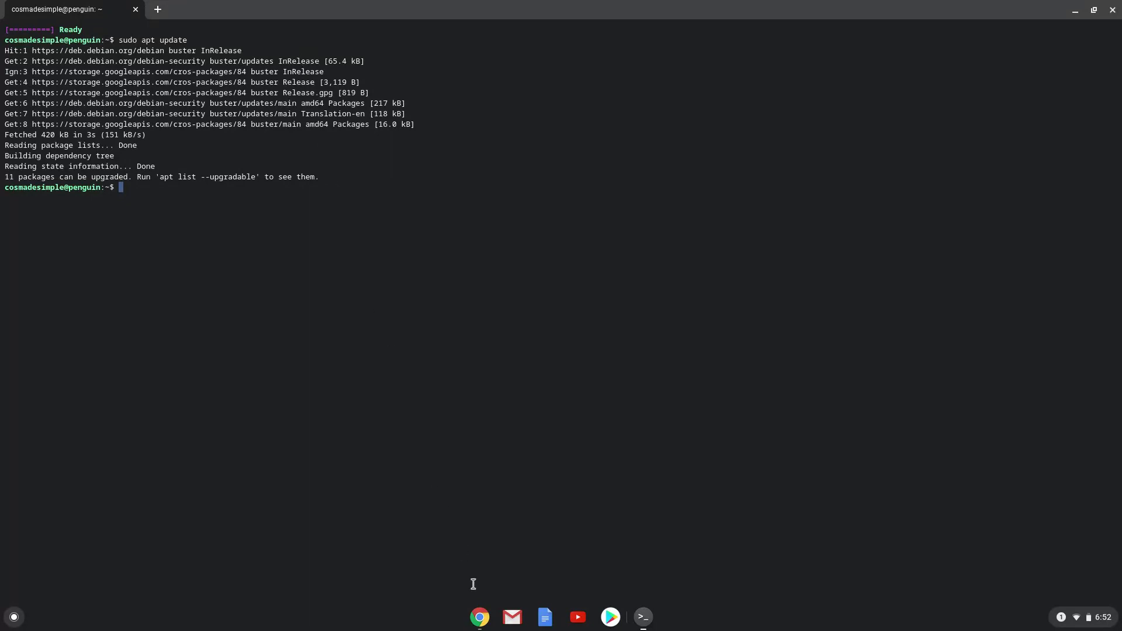
# Copy the 'sudo apt install audacity' line from the commands document.
pyautogui.click(481, 618)
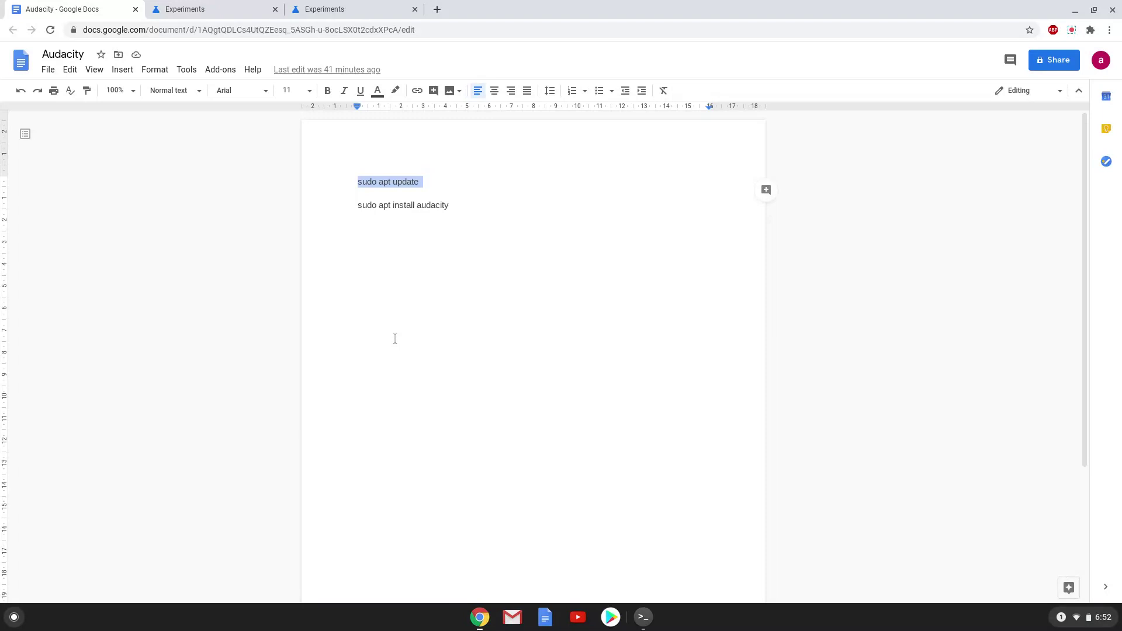
pyautogui.tripleClick(366, 205)
pyautogui.rightClick(366, 204)
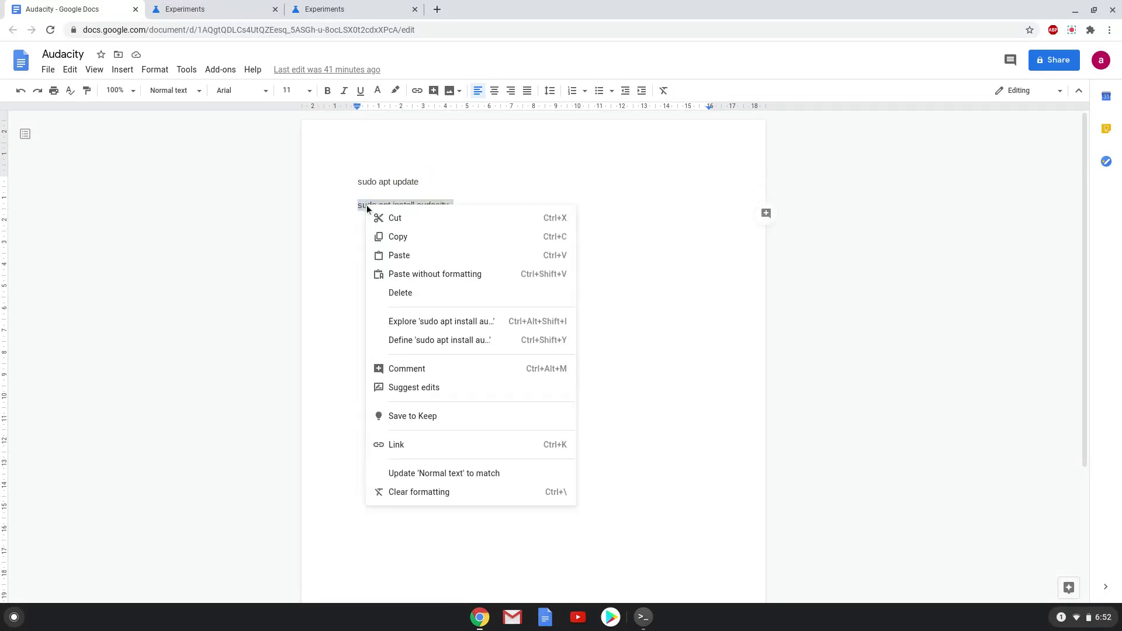
pyautogui.click(396, 236)
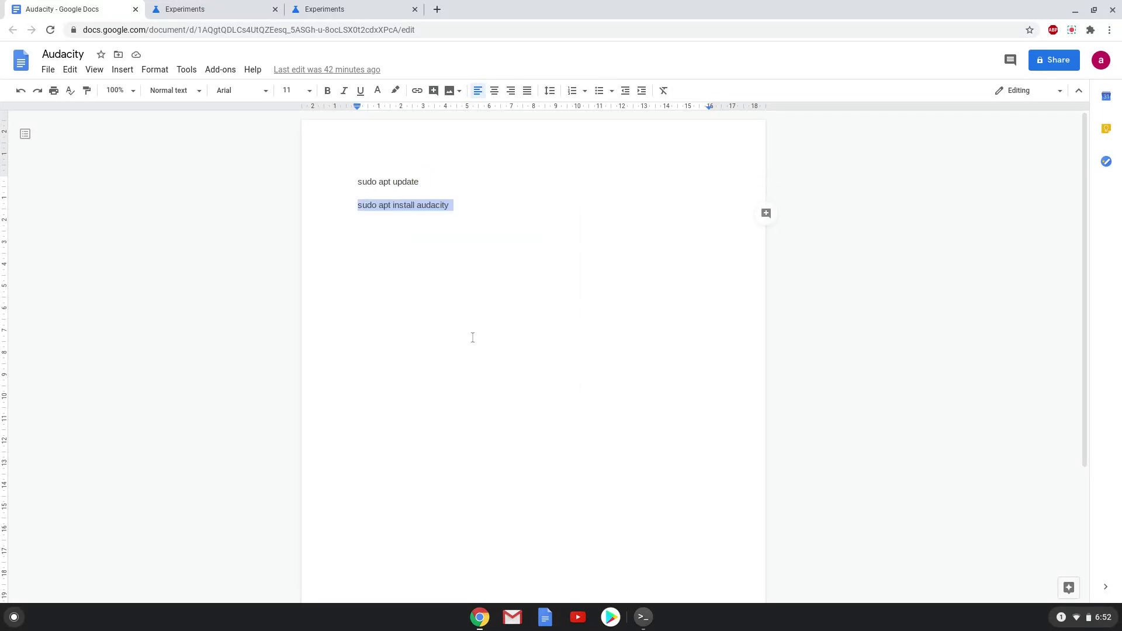
# Paste and run the Audacity install command in Terminal, confirming the package installation.
pyautogui.click(645, 616)
pyautogui.hotkey('ctrl', 'shift', 'v')
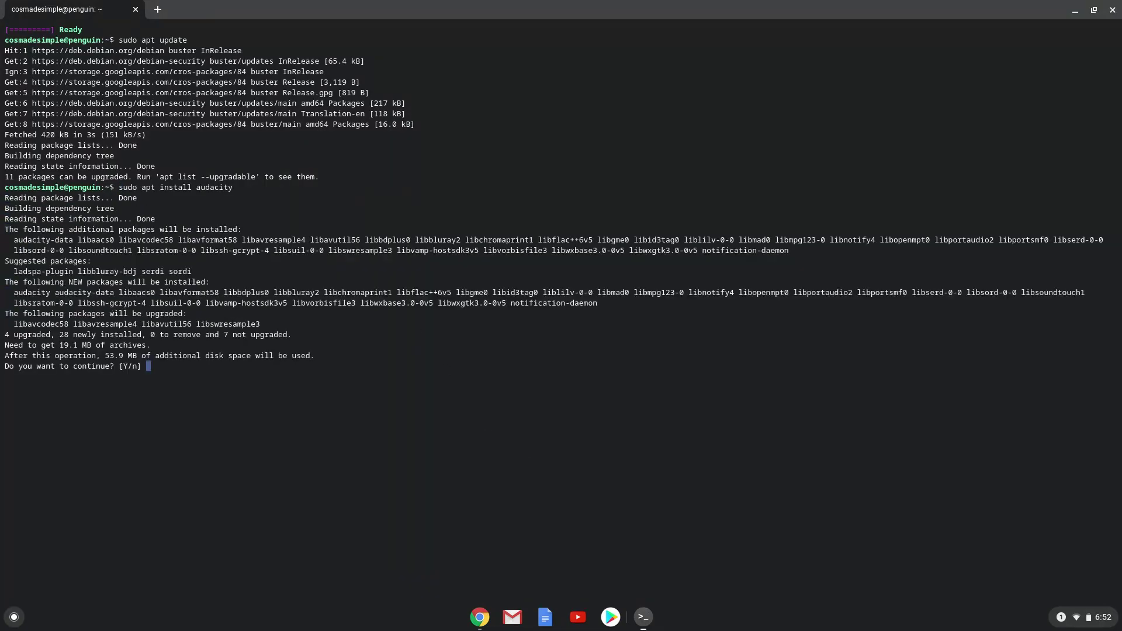
pyautogui.press('Return')
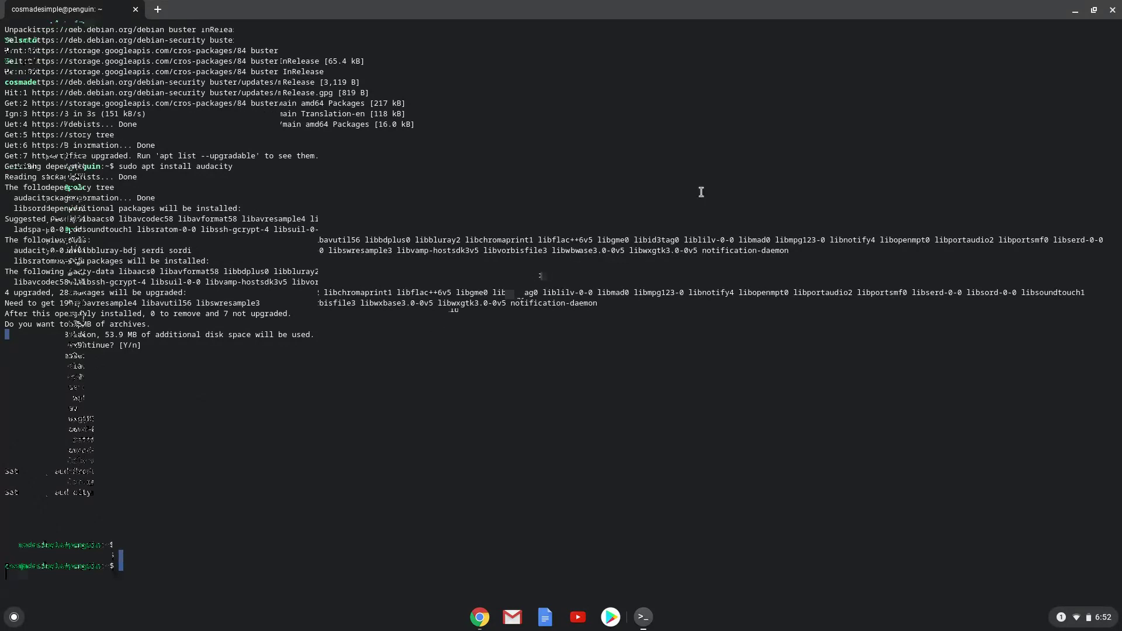
# Close the Terminal and open the Linux apps folder on the launcher's second page.
pyautogui.click(1112, 11)
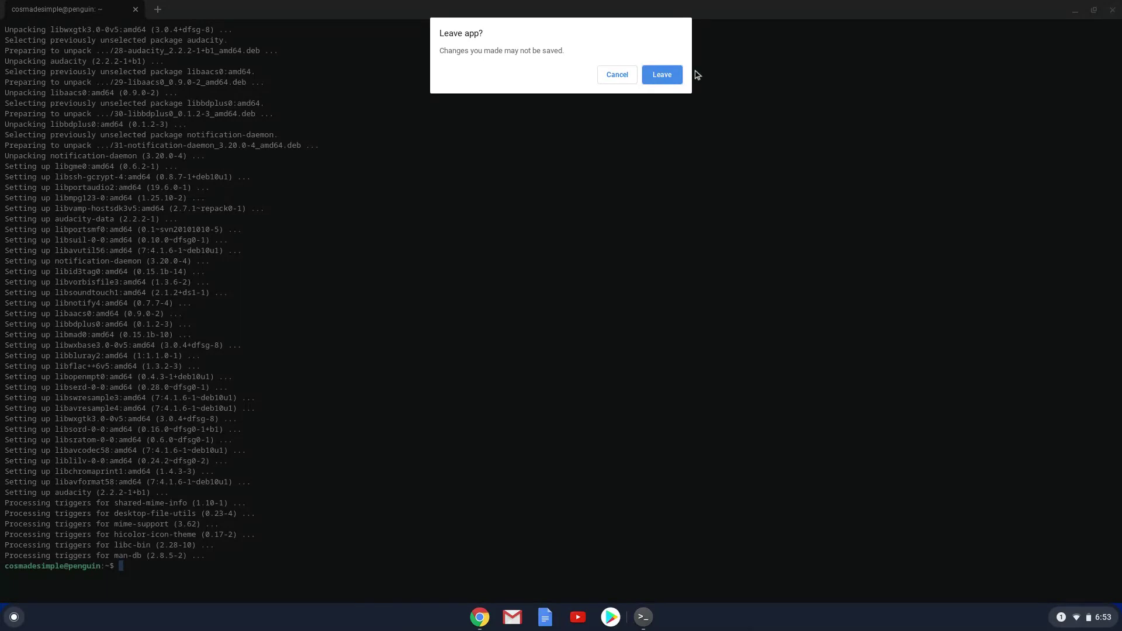
pyautogui.click(672, 74)
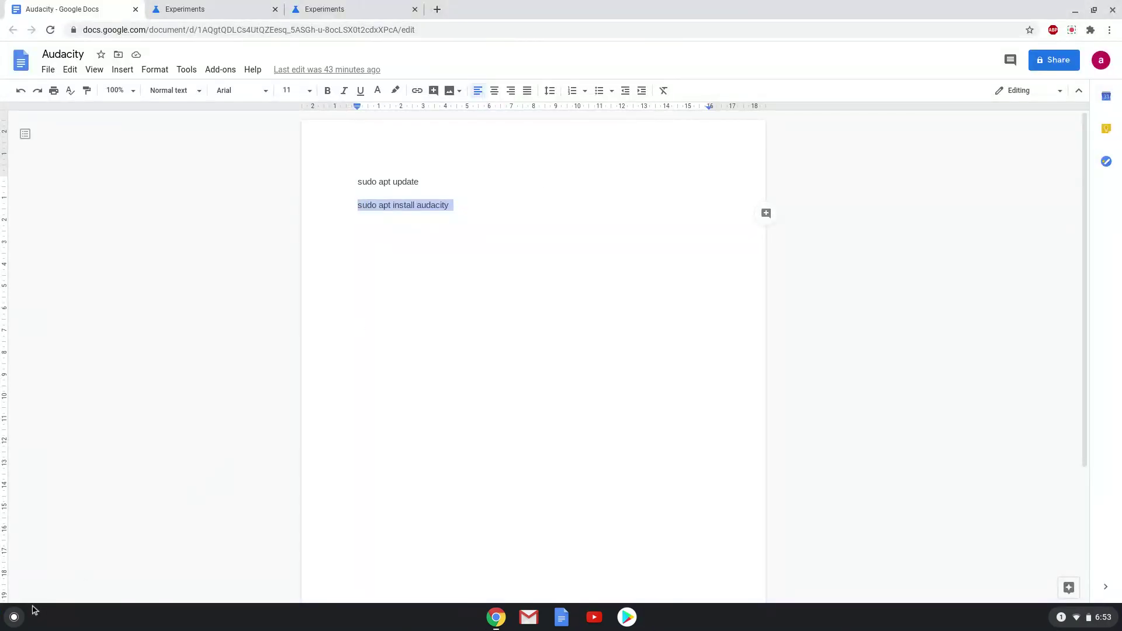
pyautogui.click(15, 618)
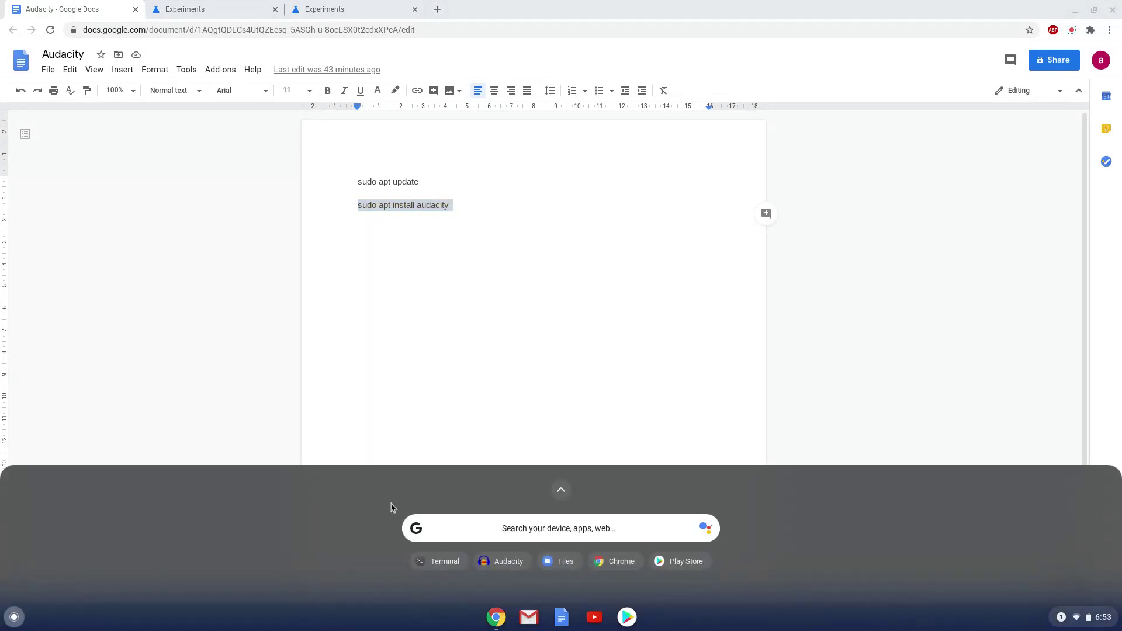
pyautogui.click(558, 494)
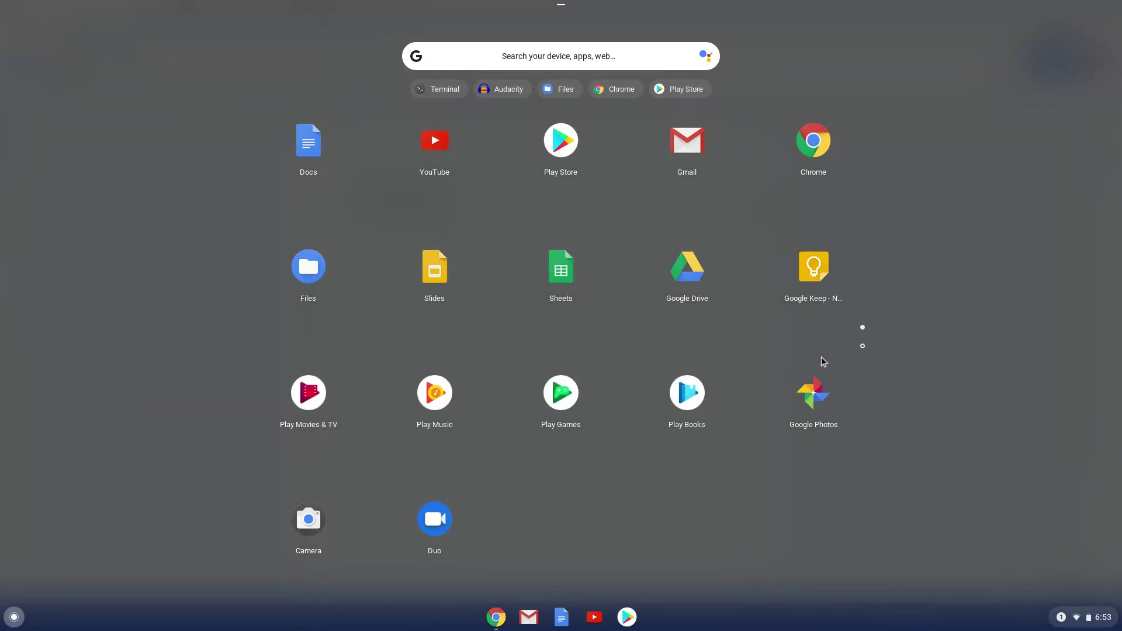
pyautogui.click(863, 348)
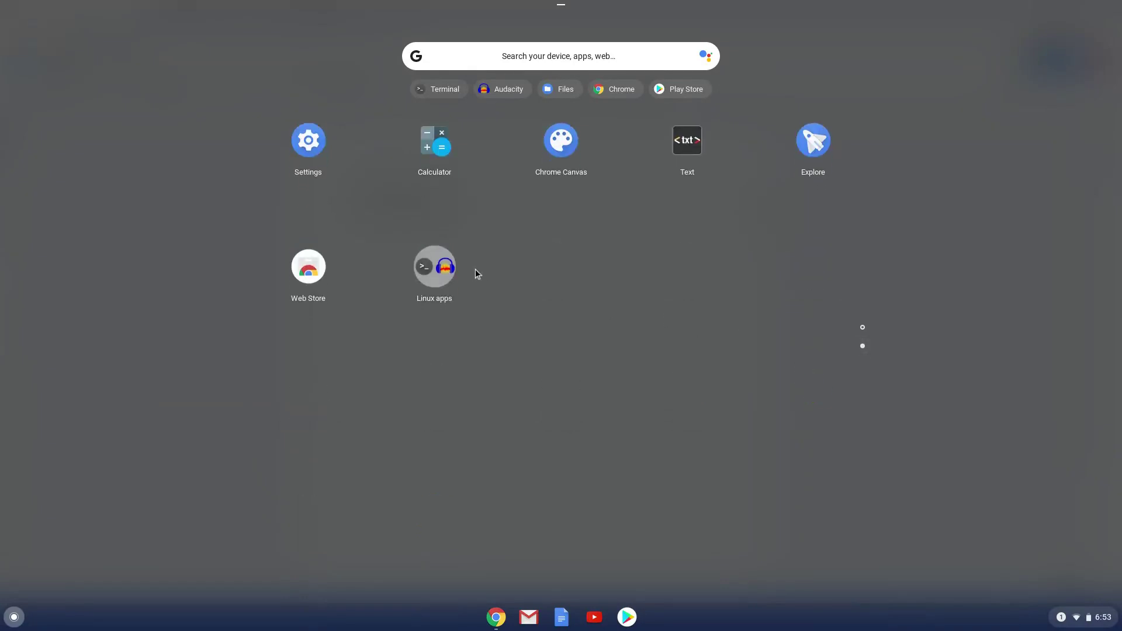
pyautogui.click(440, 265)
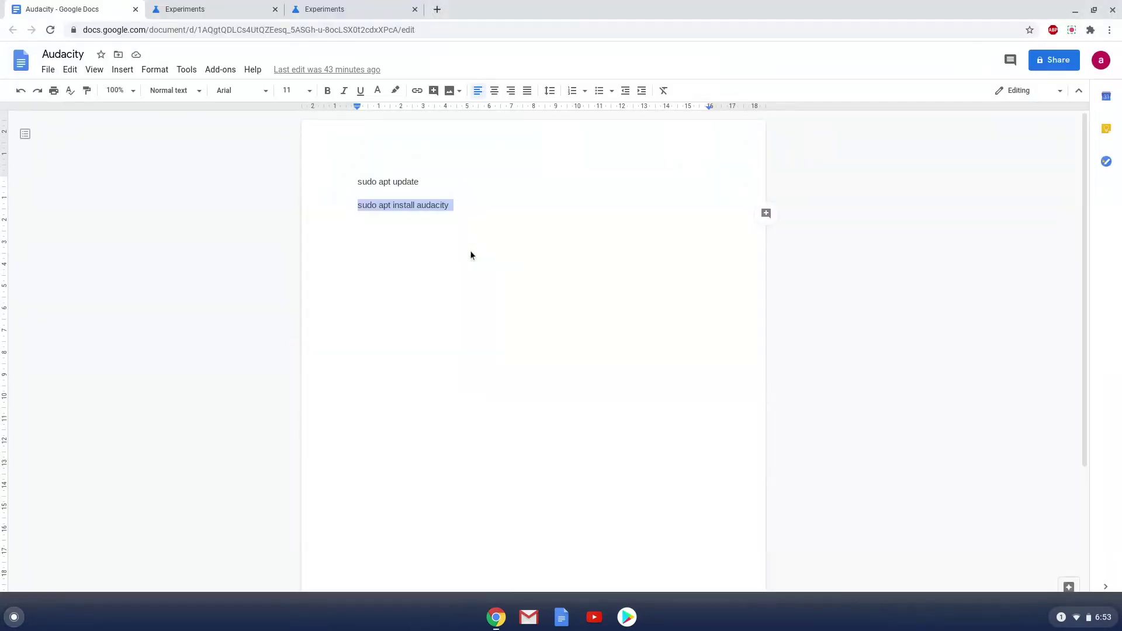
# Launch Audacity from Linux apps and dismiss its 'How to get help' notice.
pyautogui.click(471, 255)
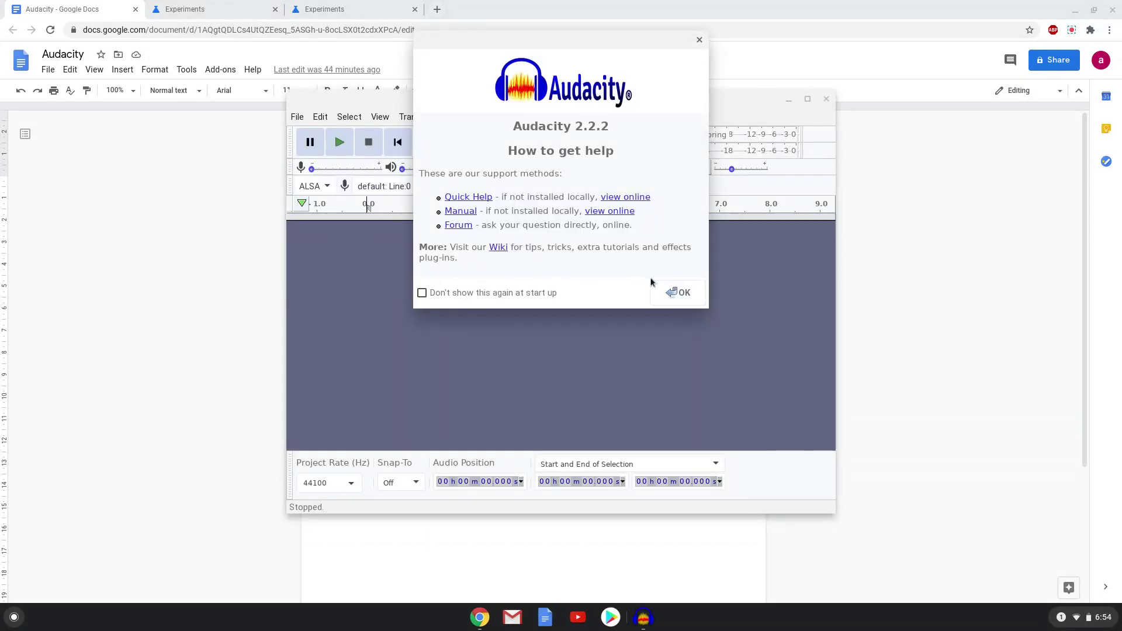
pyautogui.click(676, 293)
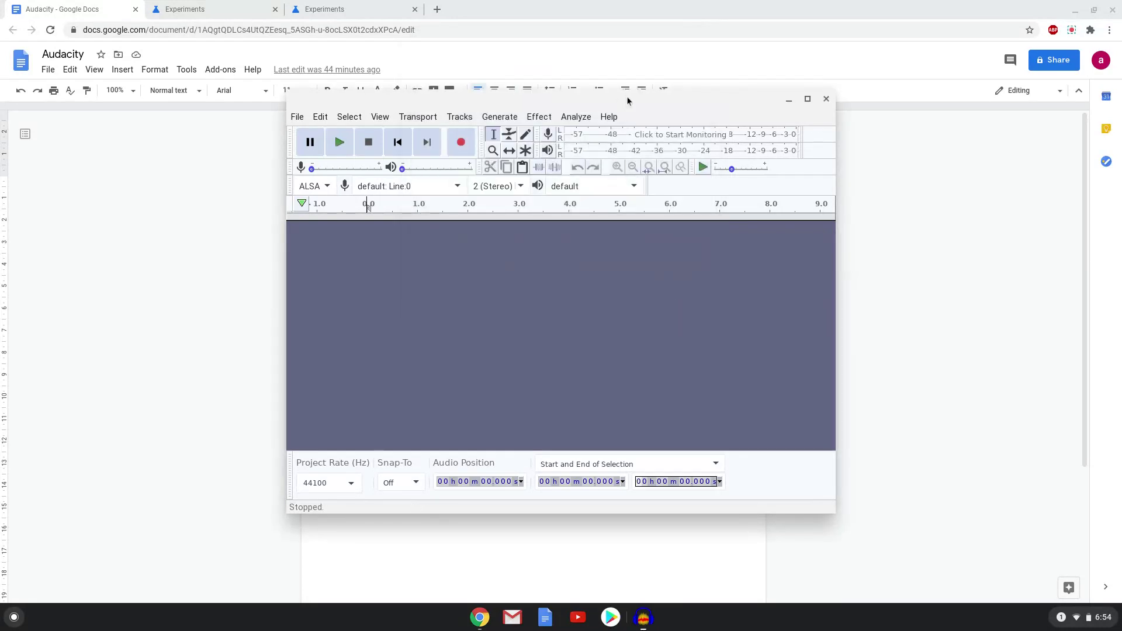
# Maximize the Audacity window and leave the recording input on default Line:0.
pyautogui.click(807, 99)
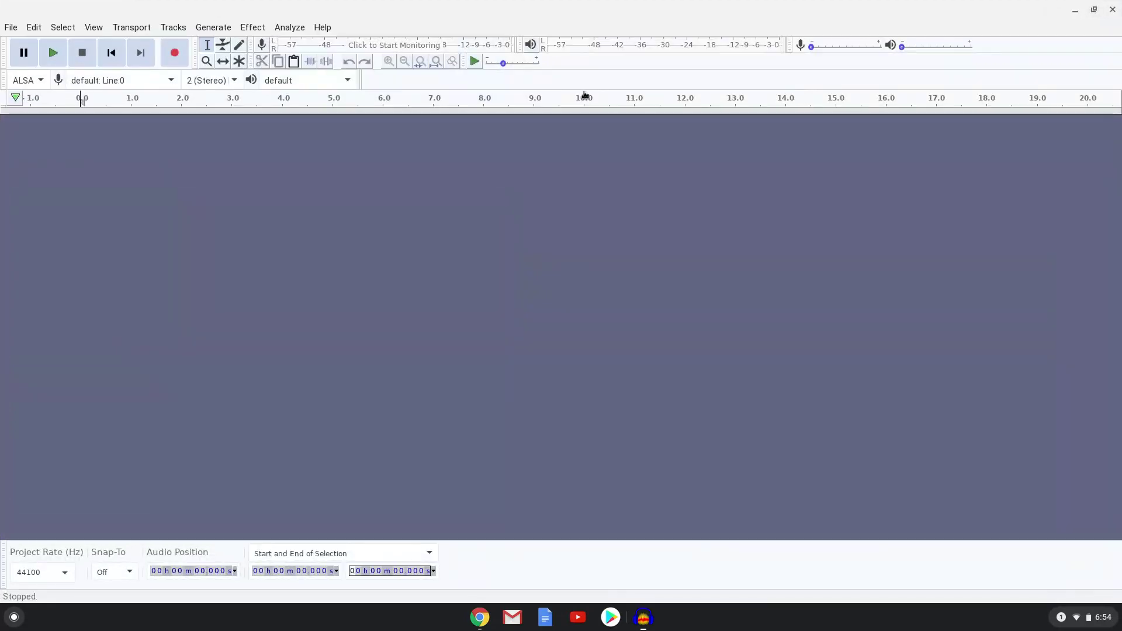
pyautogui.click(173, 81)
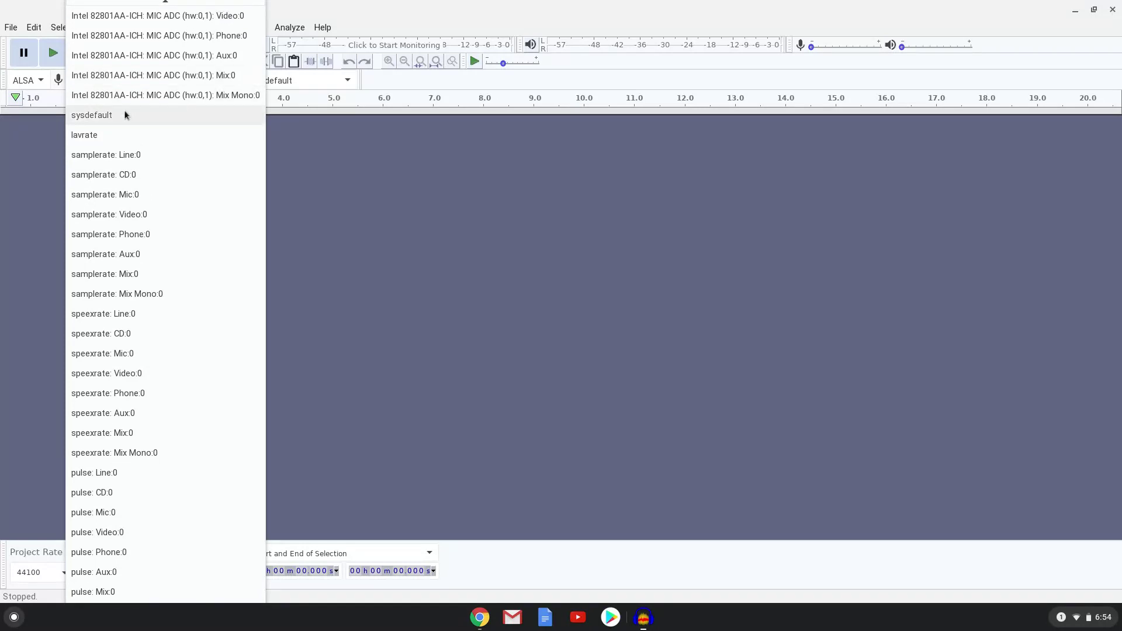
pyautogui.click(124, 110)
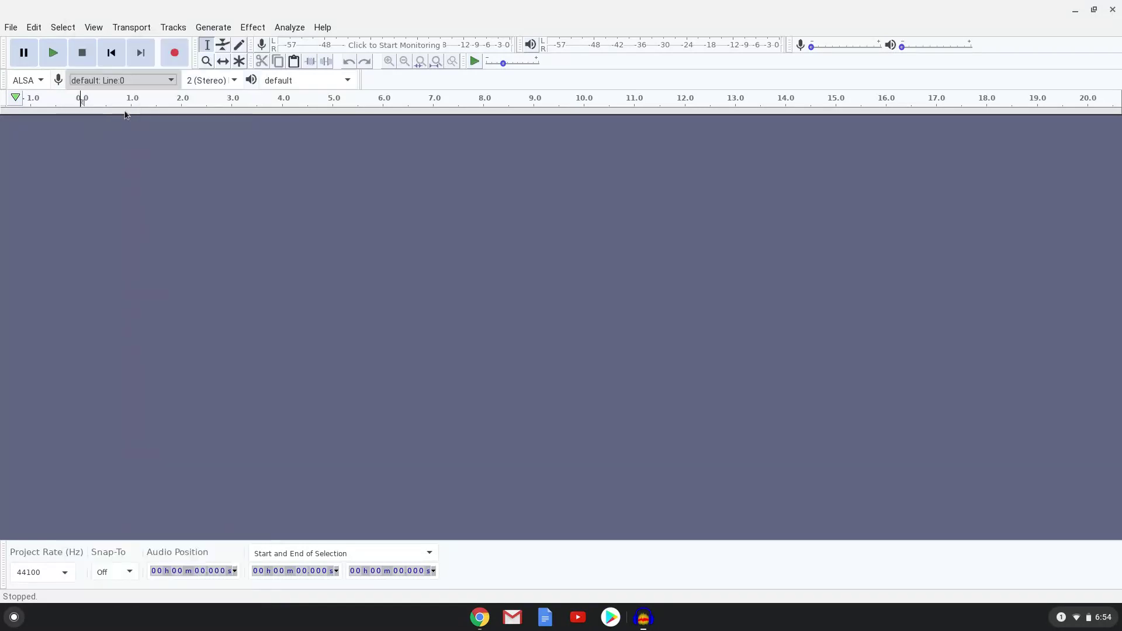
# Record a roughly six-second stereo test clip from the sysdefault input, then stop.
pyautogui.click(169, 59)
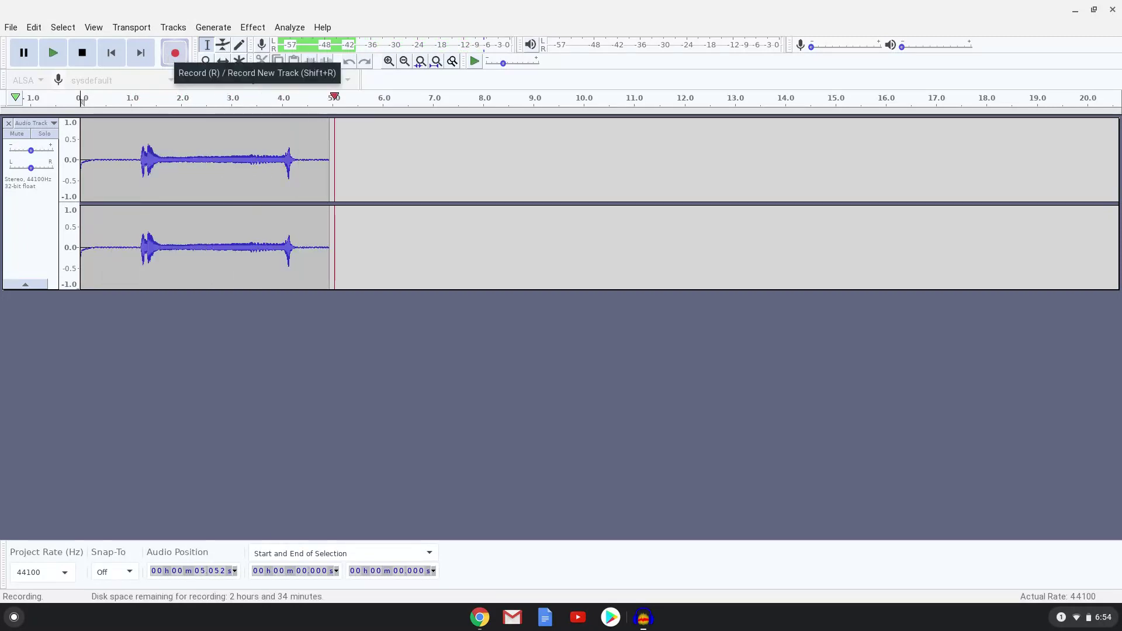
pyautogui.click(86, 53)
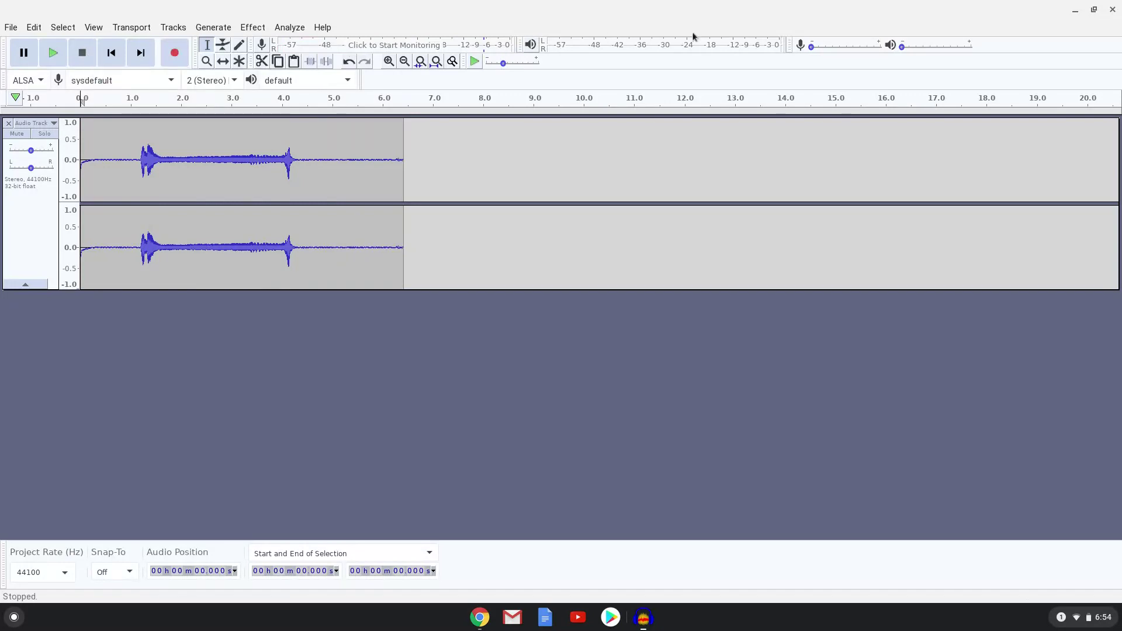
# Quit Audacity without saving the test clip and relaunch it from the Launcher.
pyautogui.click(1114, 12)
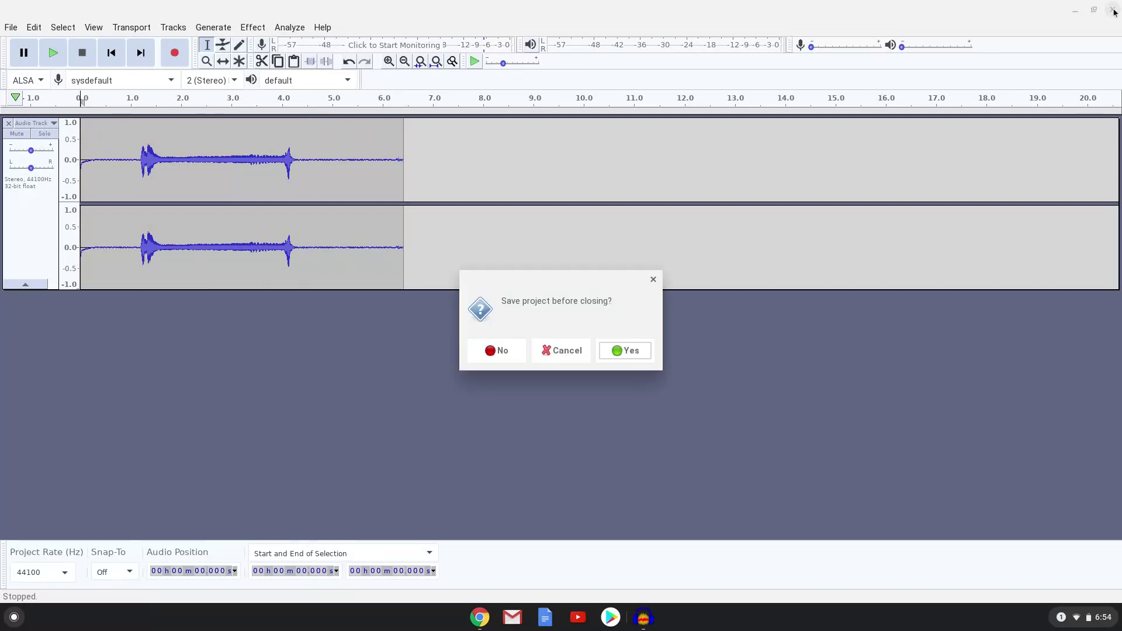
pyautogui.click(500, 353)
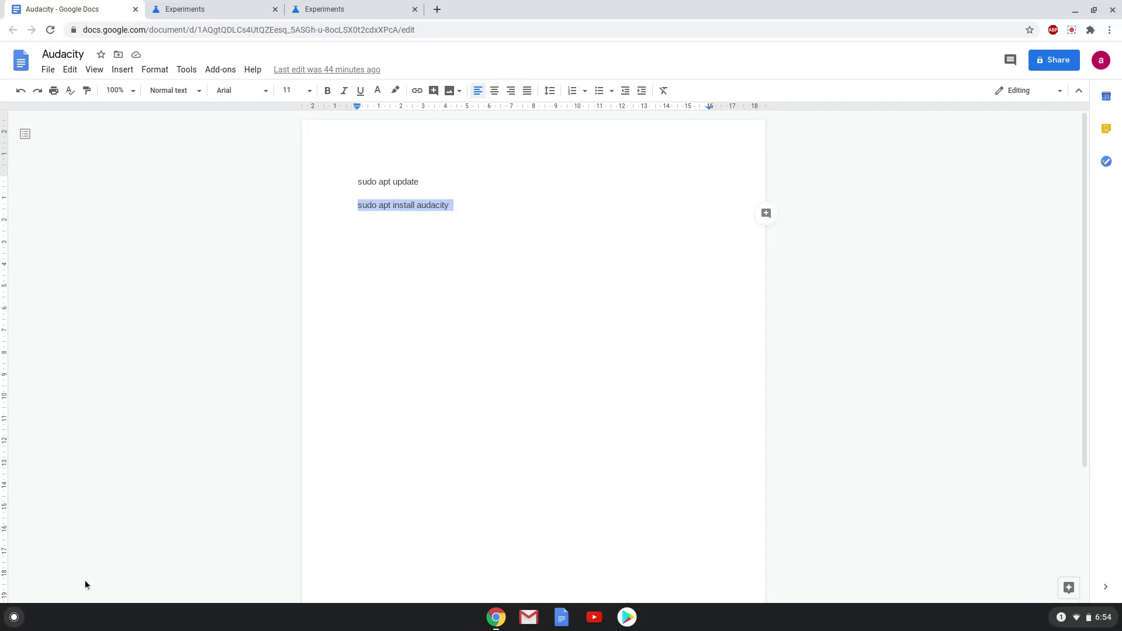
pyautogui.click(15, 617)
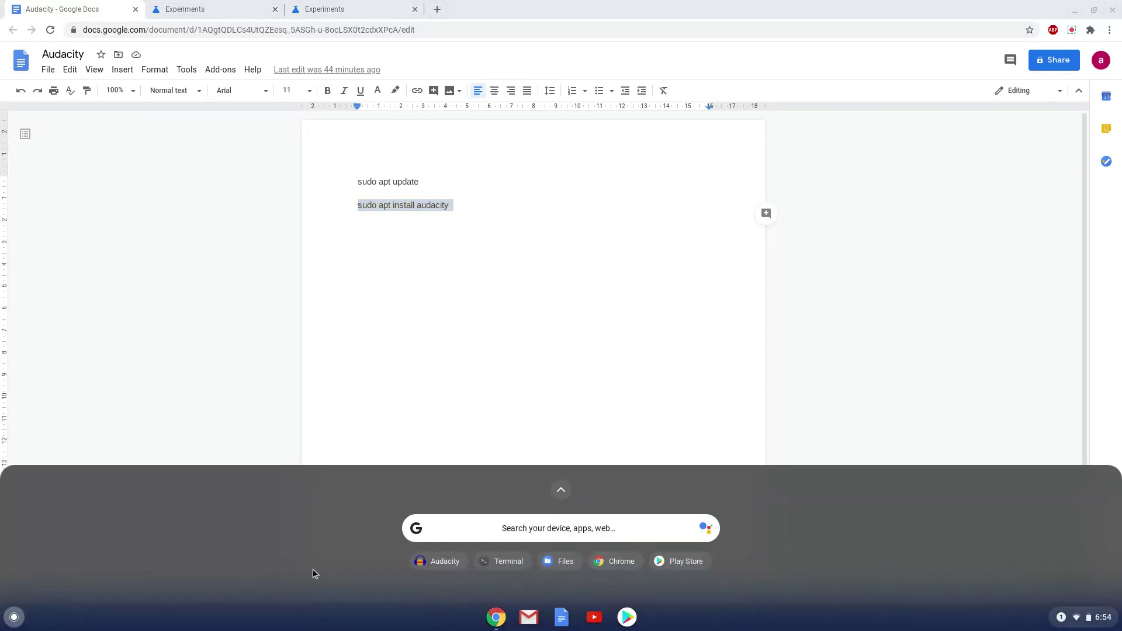
pyautogui.click(424, 563)
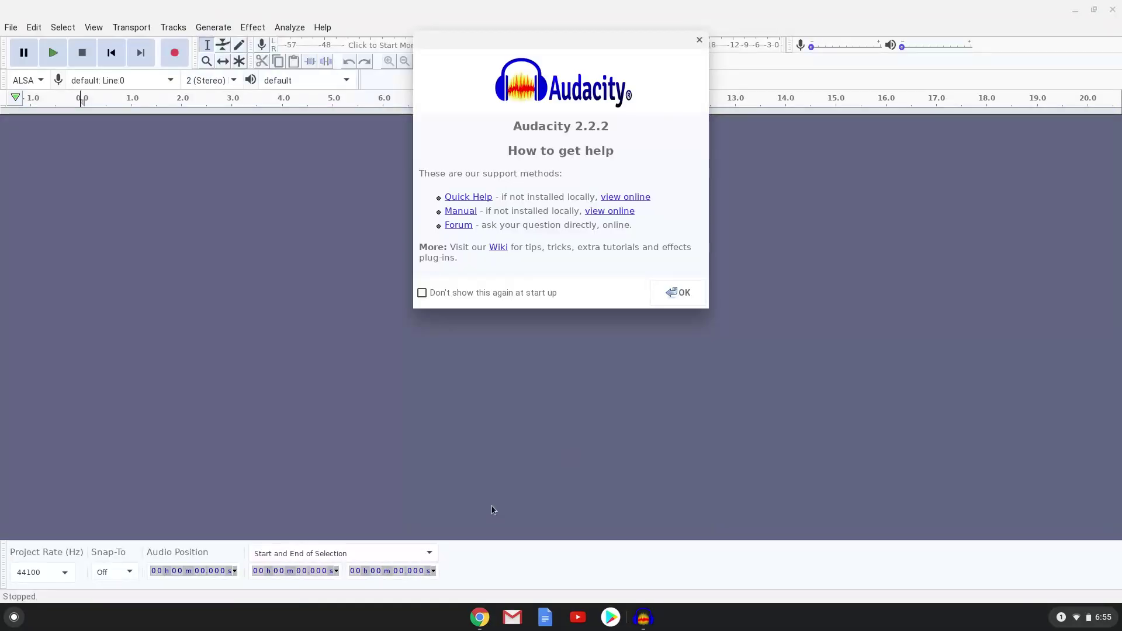
# Dismiss the 2.2.2 startup notice and select 'sysdefault: Mic:0' as the recording device.
pyautogui.click(681, 298)
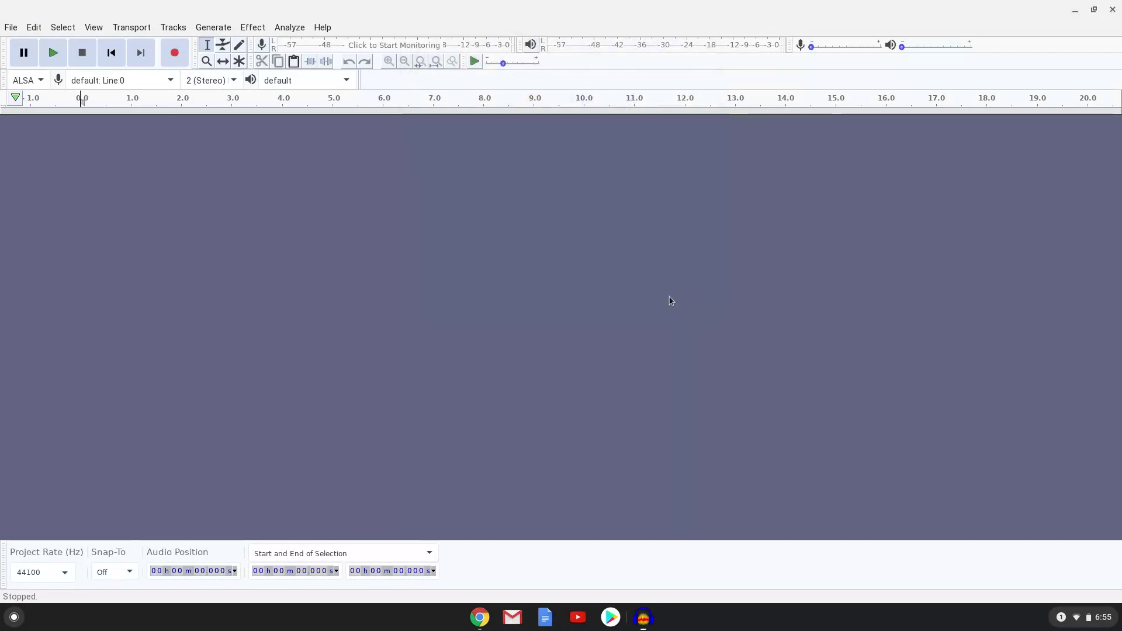
pyautogui.click(173, 82)
pyautogui.click(173, 79)
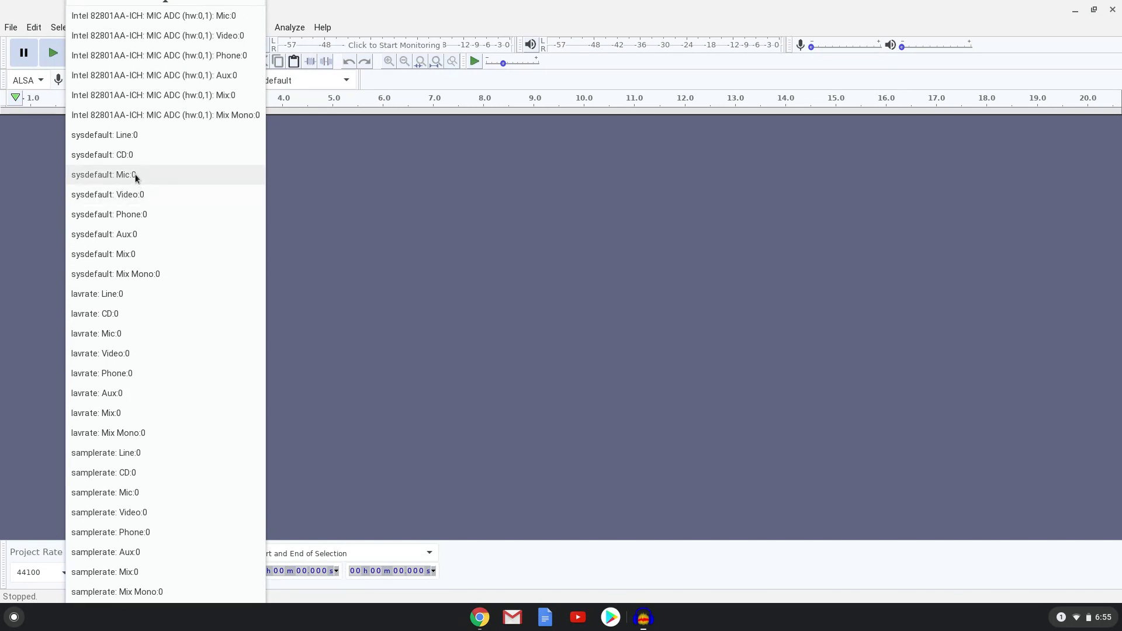
pyautogui.click(136, 178)
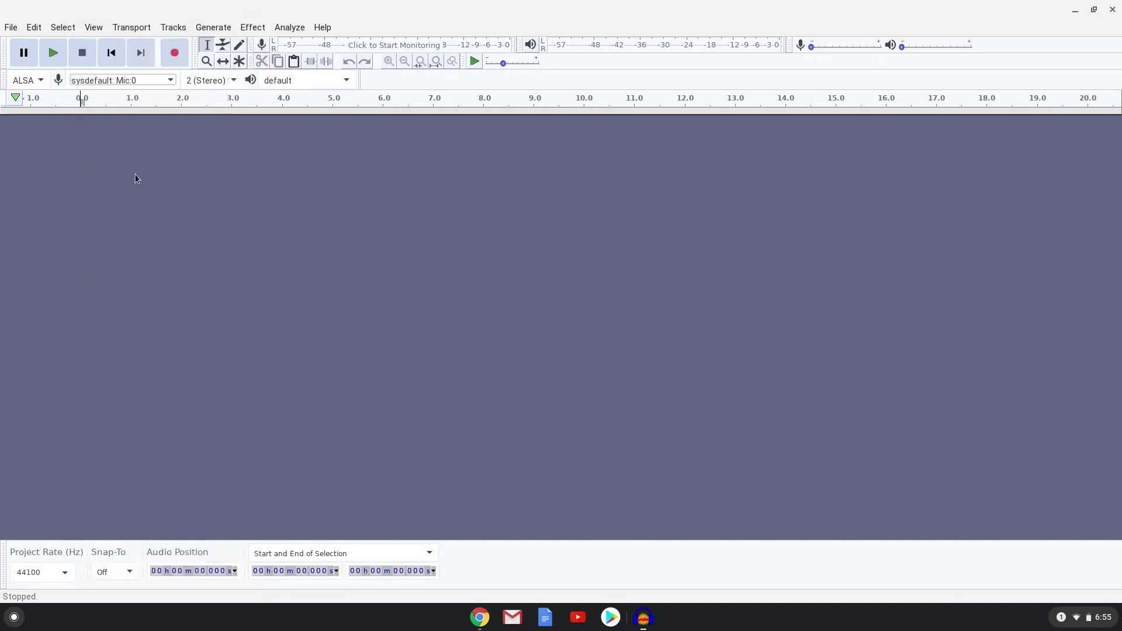
# Record about 7.5 seconds of stereo audio from sysdefault: Mic:0, then stop.
pyautogui.click(174, 57)
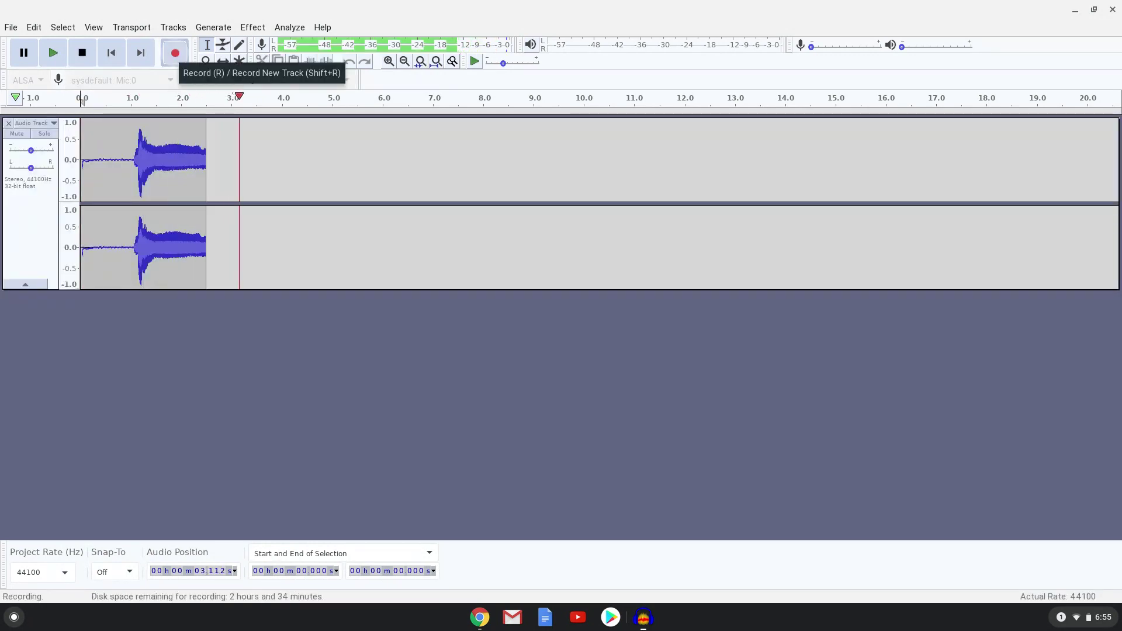
pyautogui.click(85, 56)
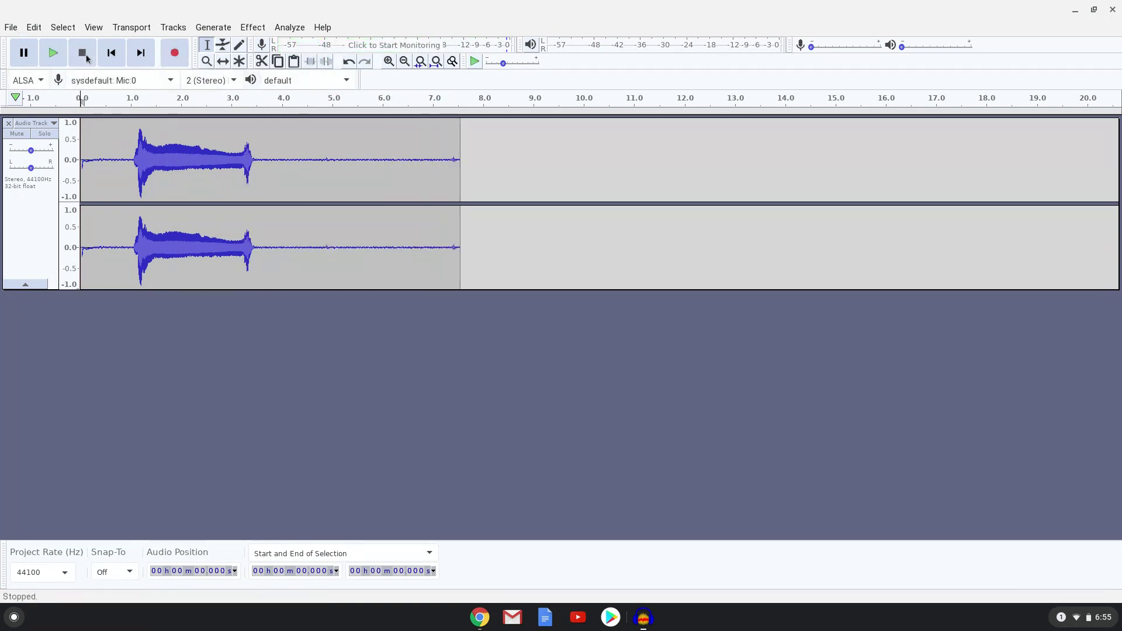
# Export the recording as untitled.mp3 with empty metadata tags, then bring up the Launcher.
pyautogui.click(15, 28)
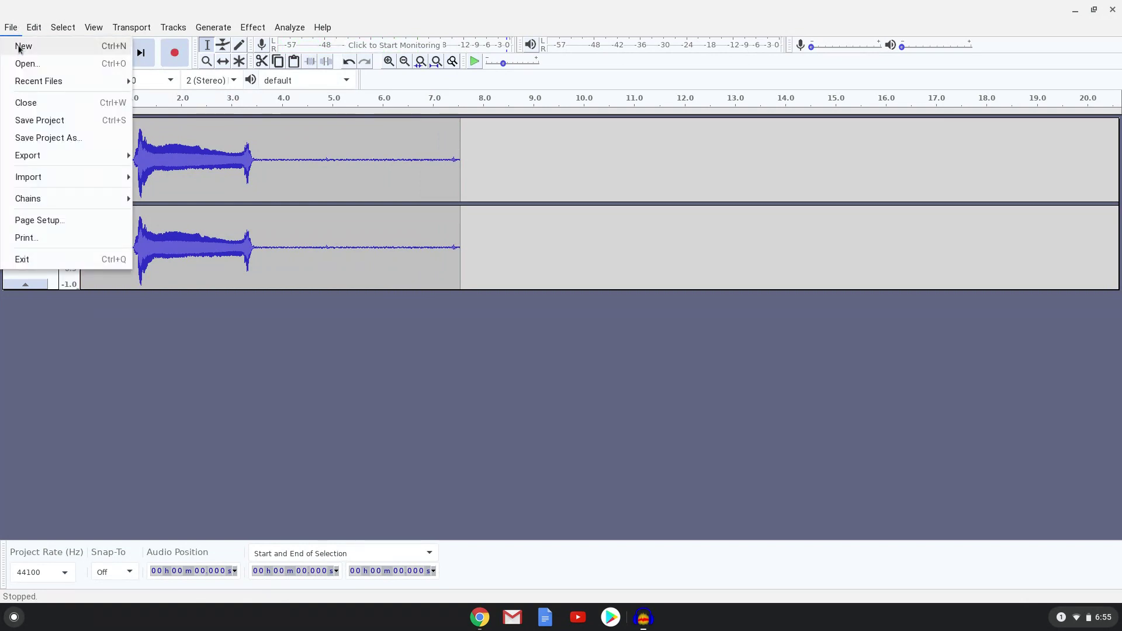
pyautogui.click(27, 161)
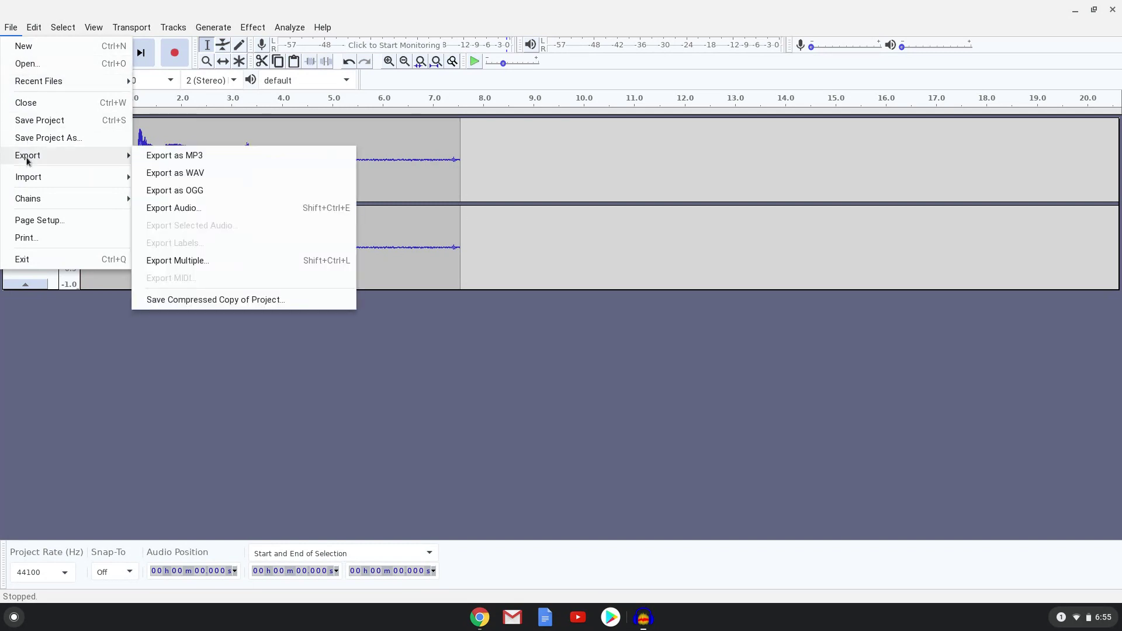
pyautogui.click(143, 156)
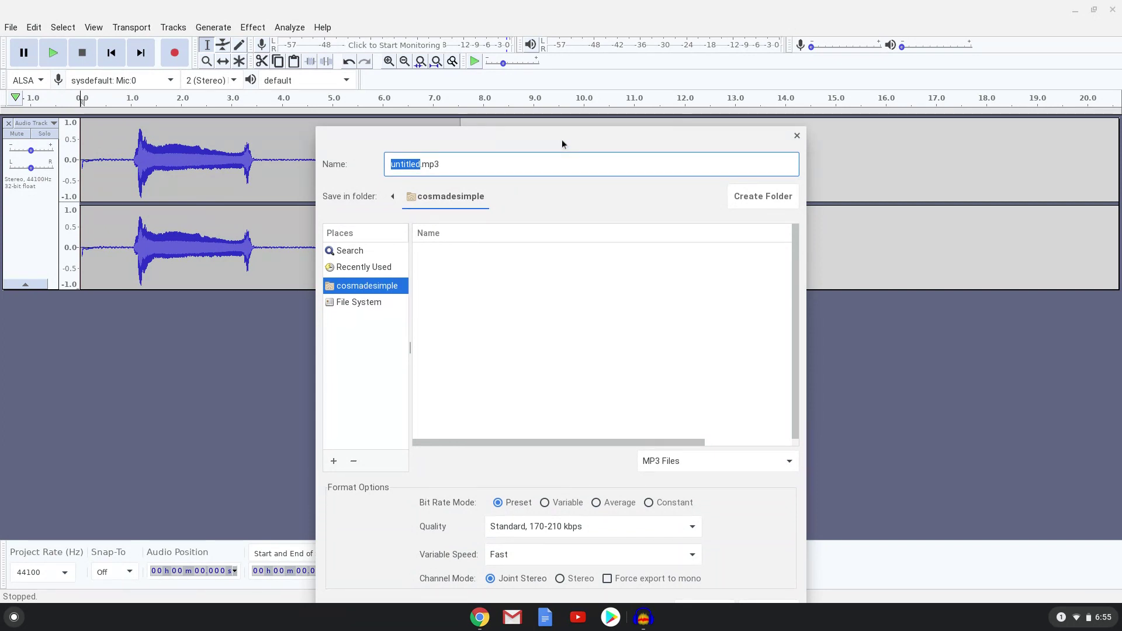
pyautogui.moveTo(563, 139); pyautogui.dragTo(564, 70)
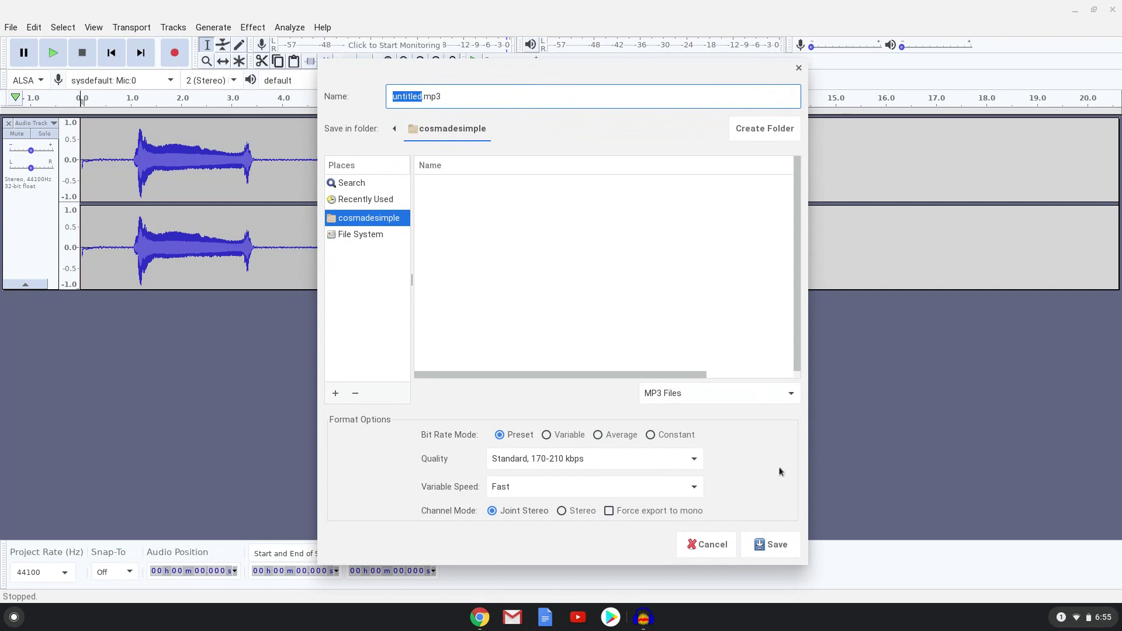
pyautogui.click(788, 546)
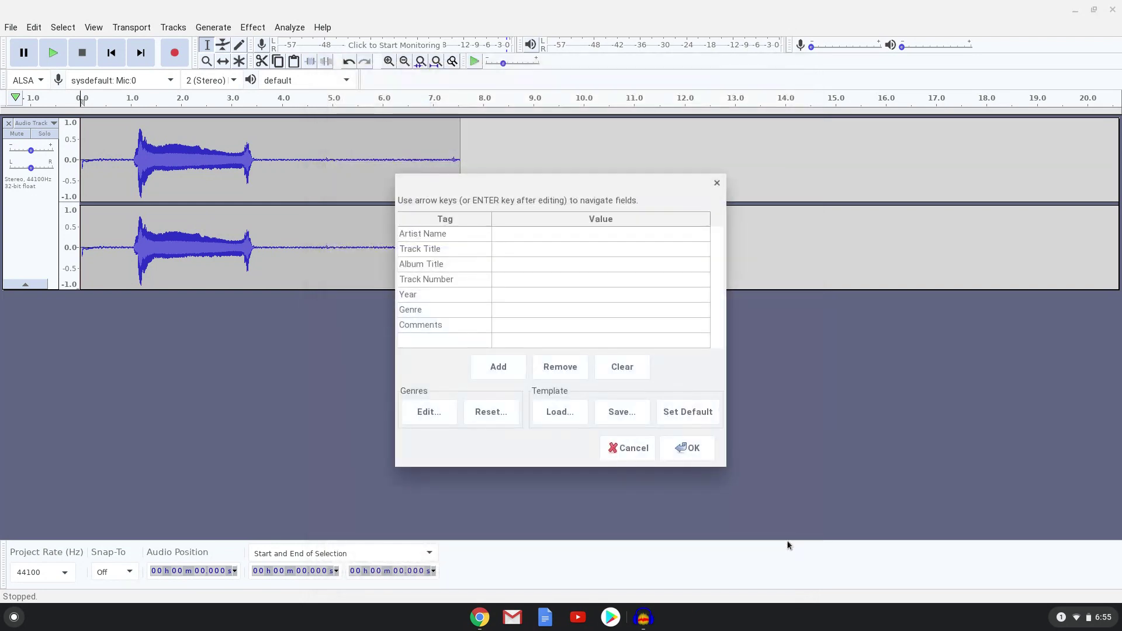
pyautogui.click(696, 456)
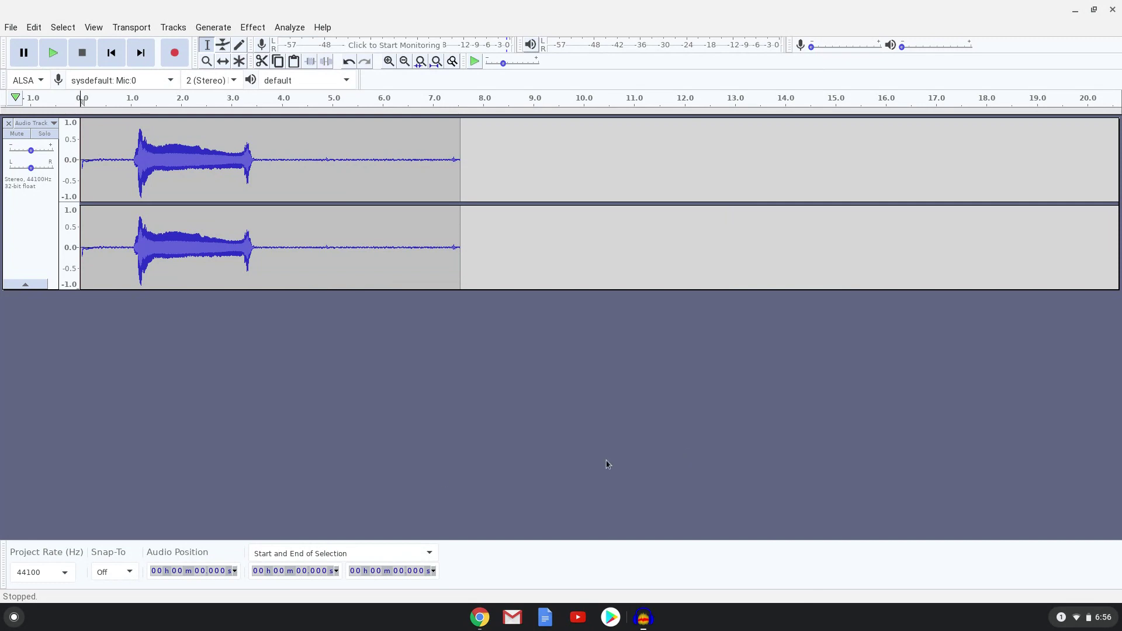
pyautogui.click(13, 618)
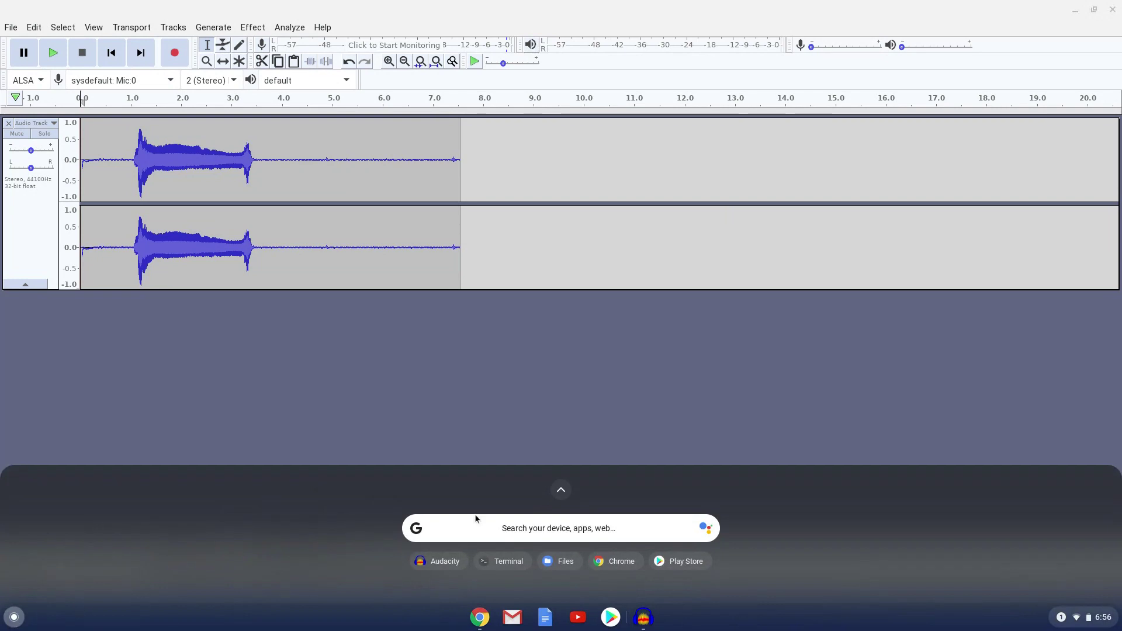
# Show Linux files in the Files app to confirm the 100 KB untitled.mp3.
pyautogui.click(559, 492)
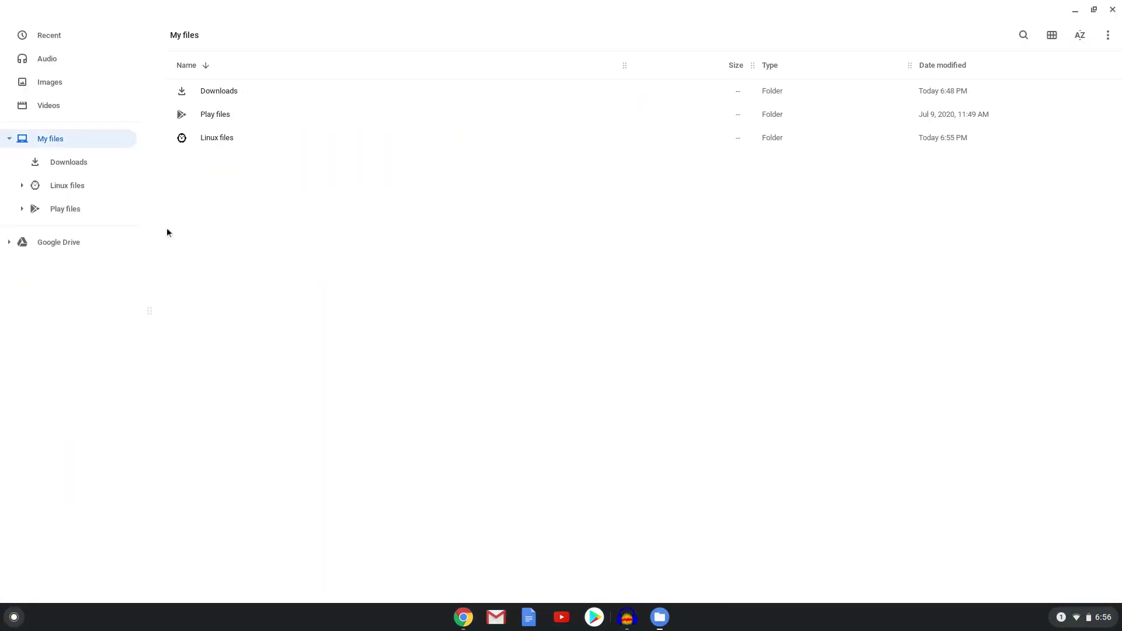
pyautogui.click(80, 191)
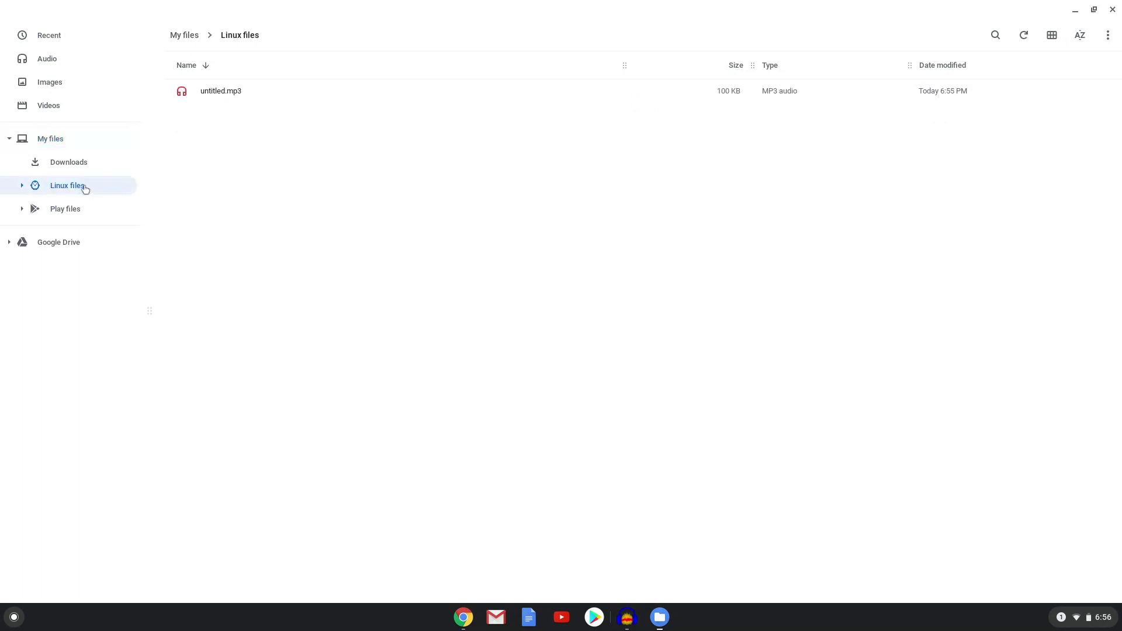